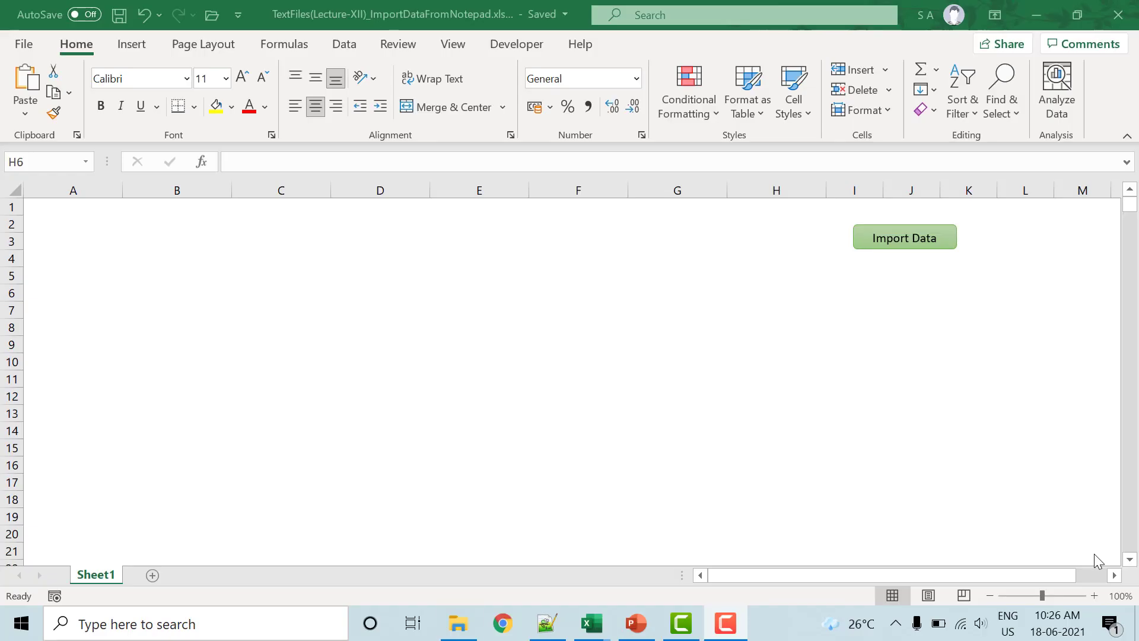
click(458, 623)
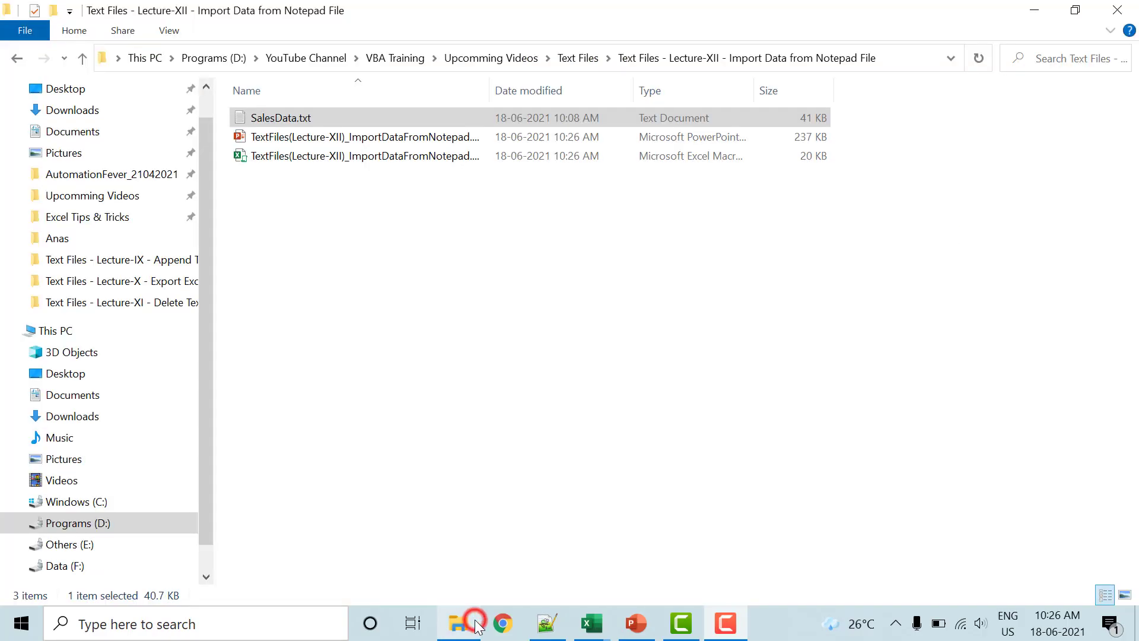
double_click(316, 123)
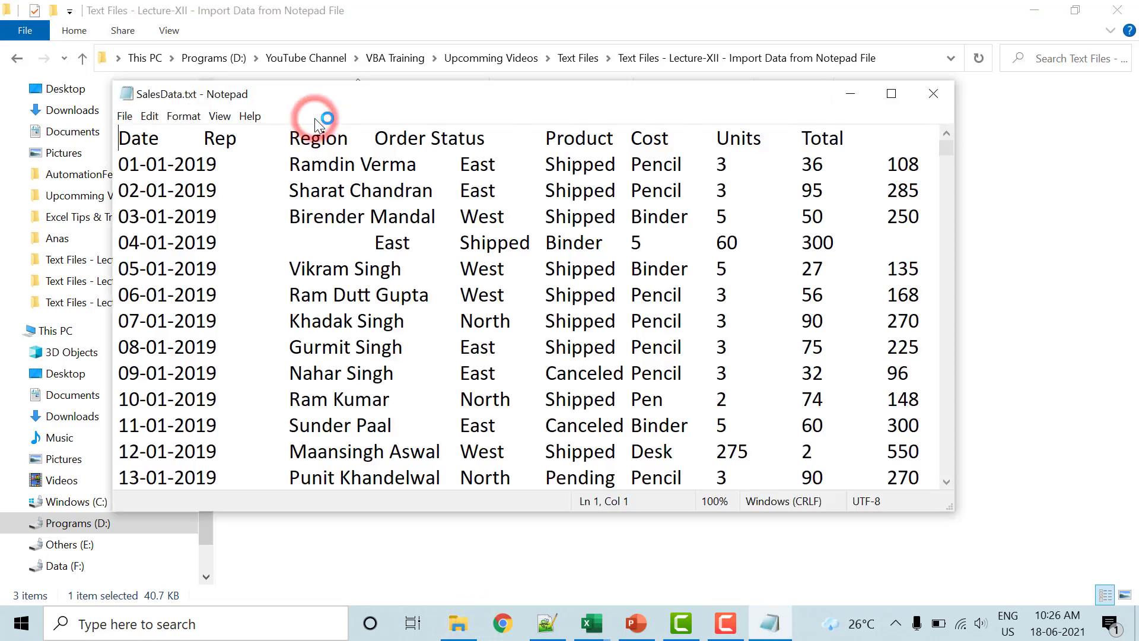
click(892, 95)
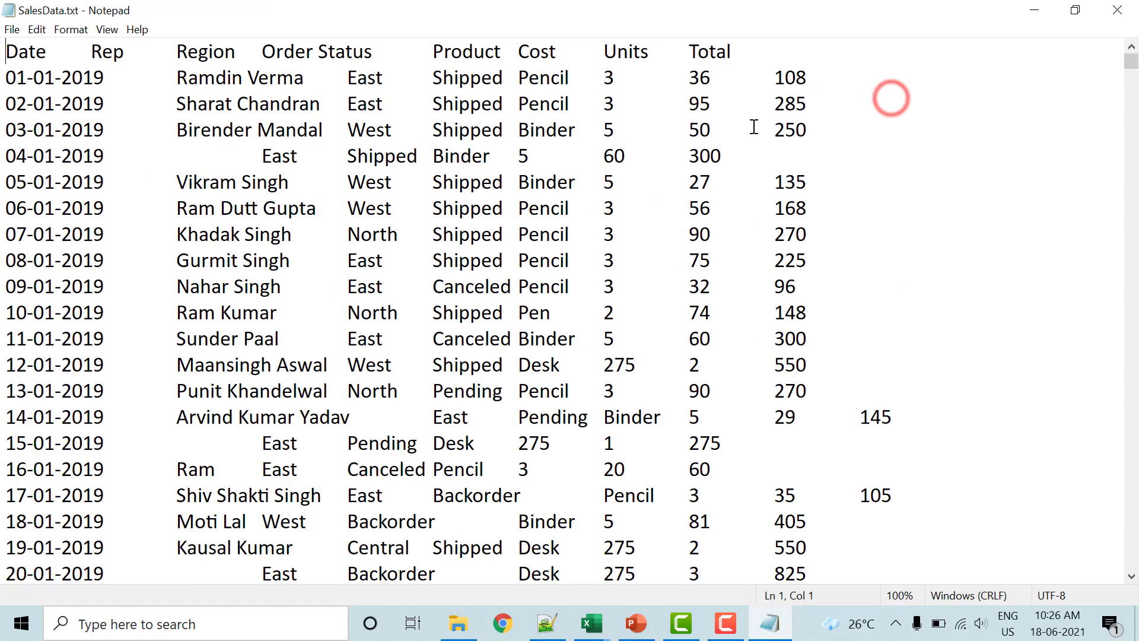
click(1118, 10)
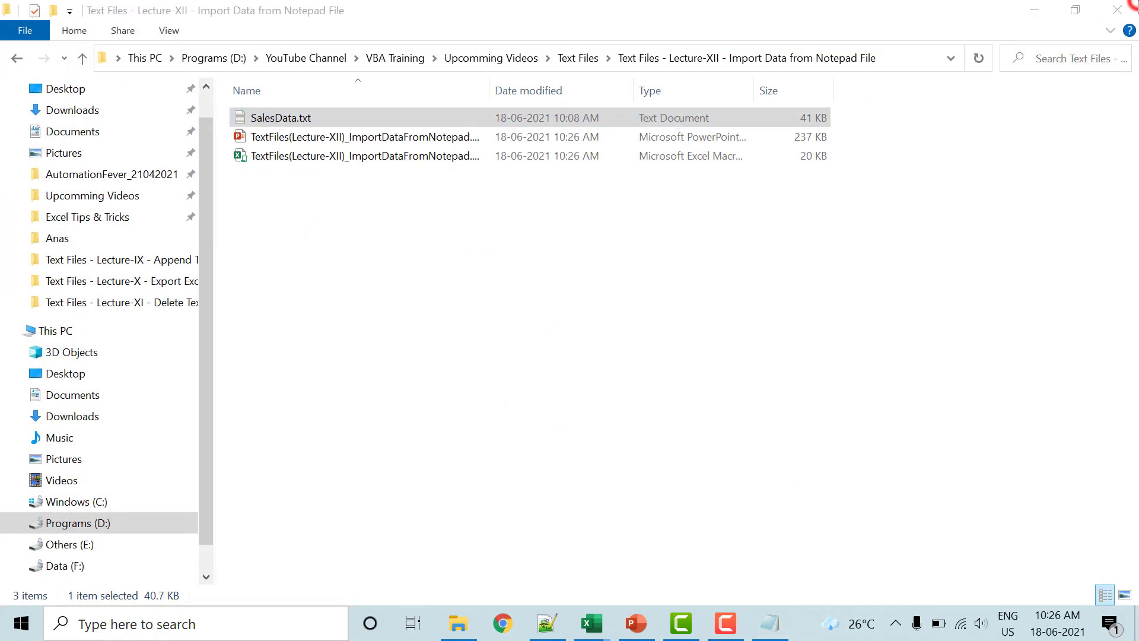
- Bring the macro workbook to the front, select A2 and run Import Data to fill Sheet1
click(589, 624)
click(529, 540)
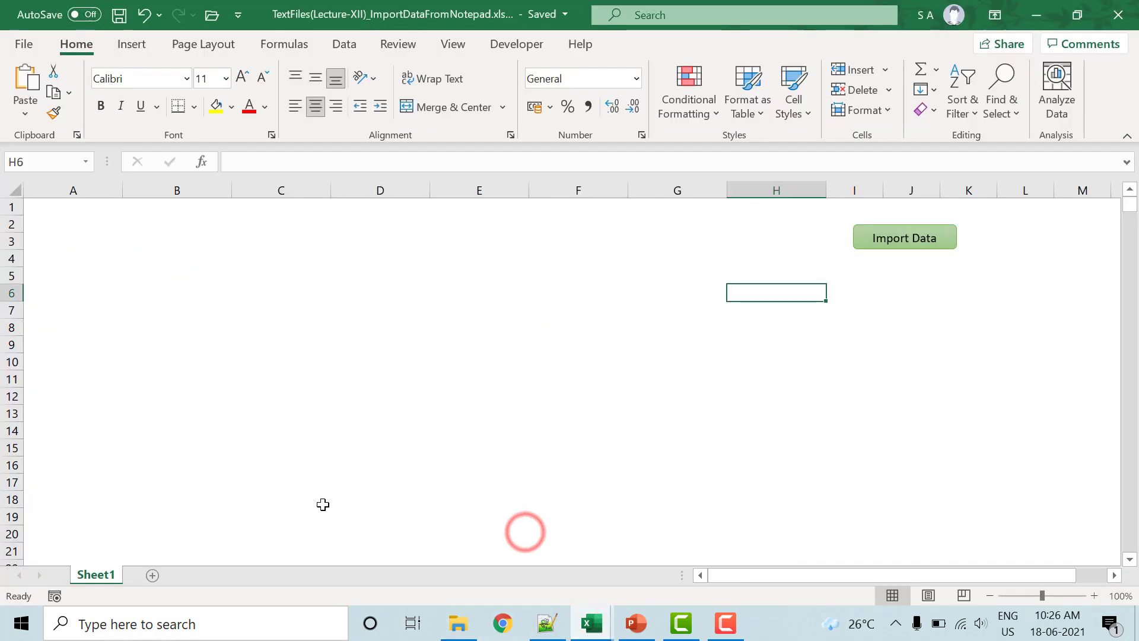
click(99, 224)
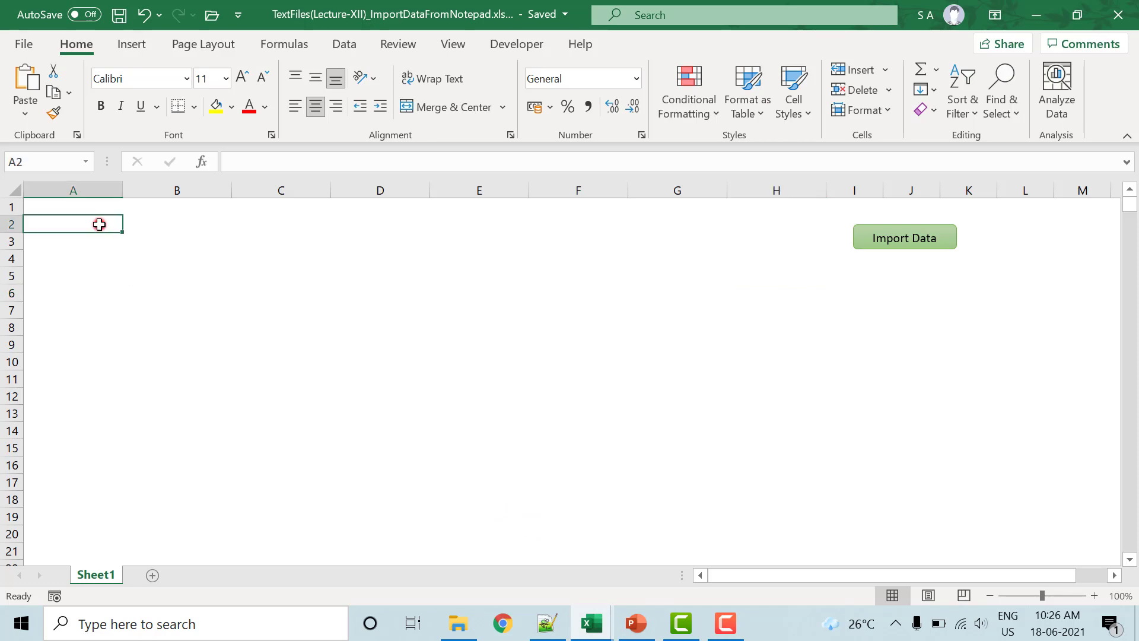
click(924, 243)
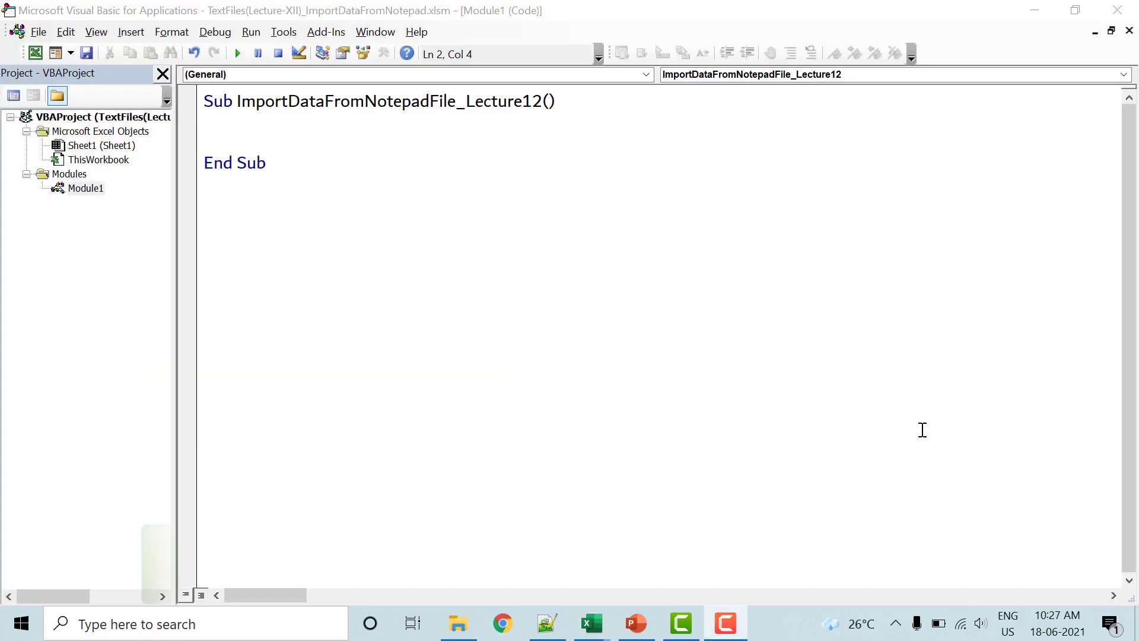
- Write 'Dim filePath As String' in the empty macro and start a 'filePath=' line below it
click(344, 141)
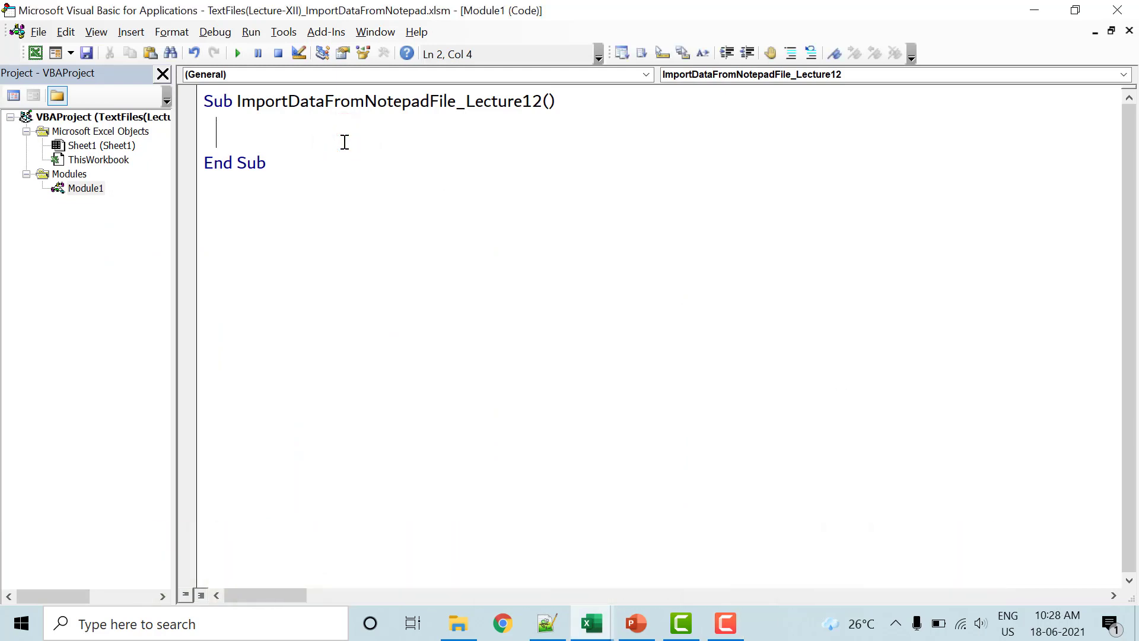
text(di)
text(m )
text(file)
text(Paar)
key(BackSpace)
key(BackSpace)
text(th)
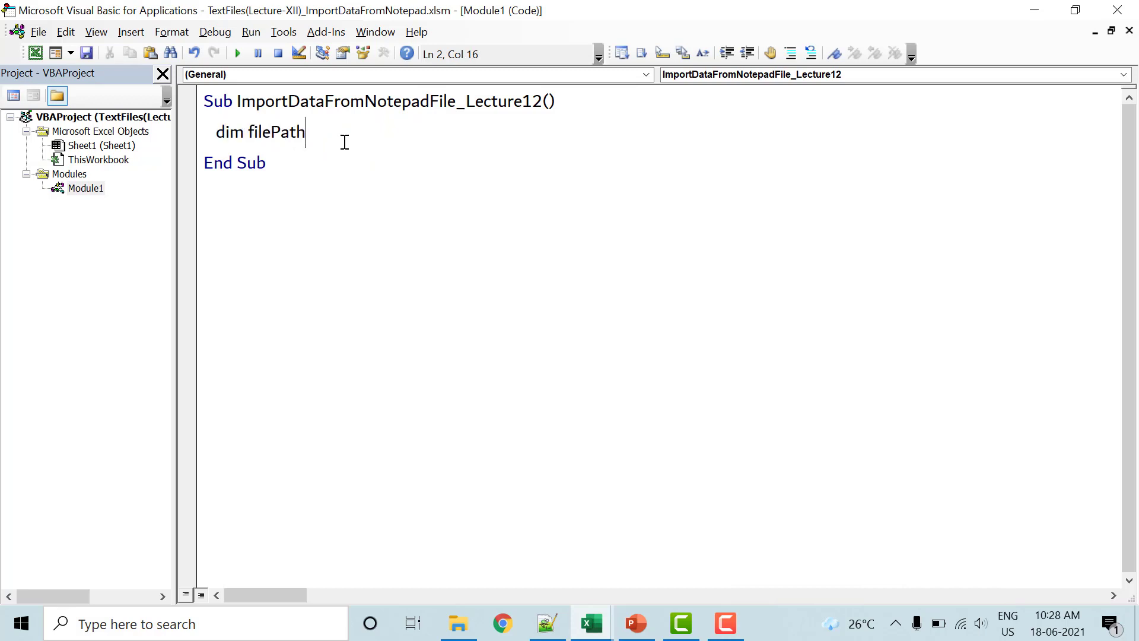
text( as Strin)
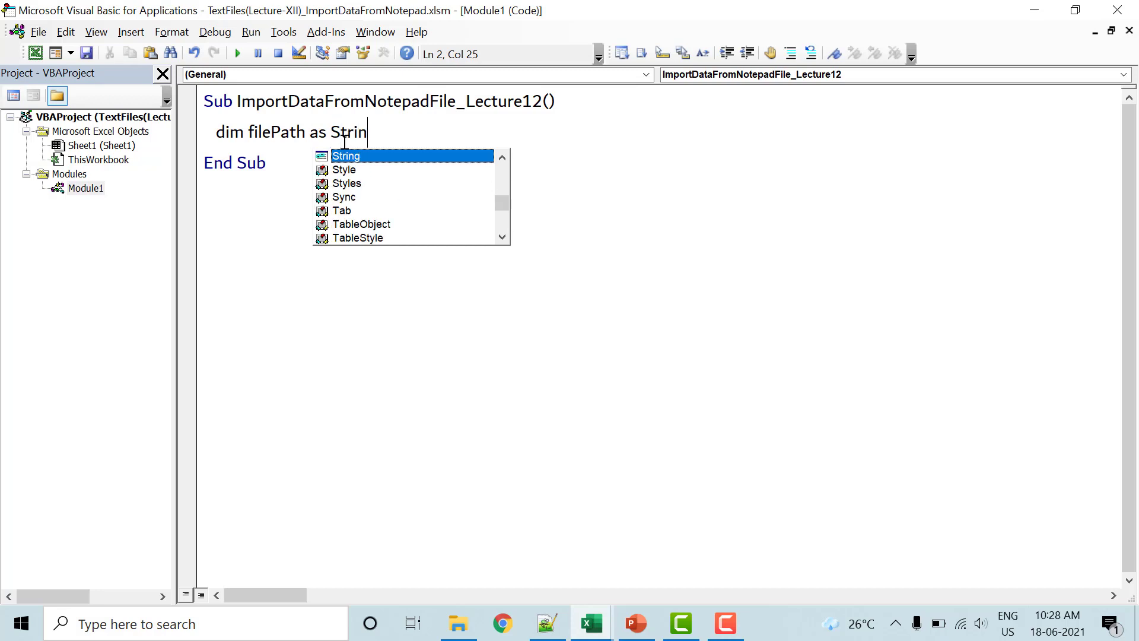
key(Return)
key(Return)
text(f)
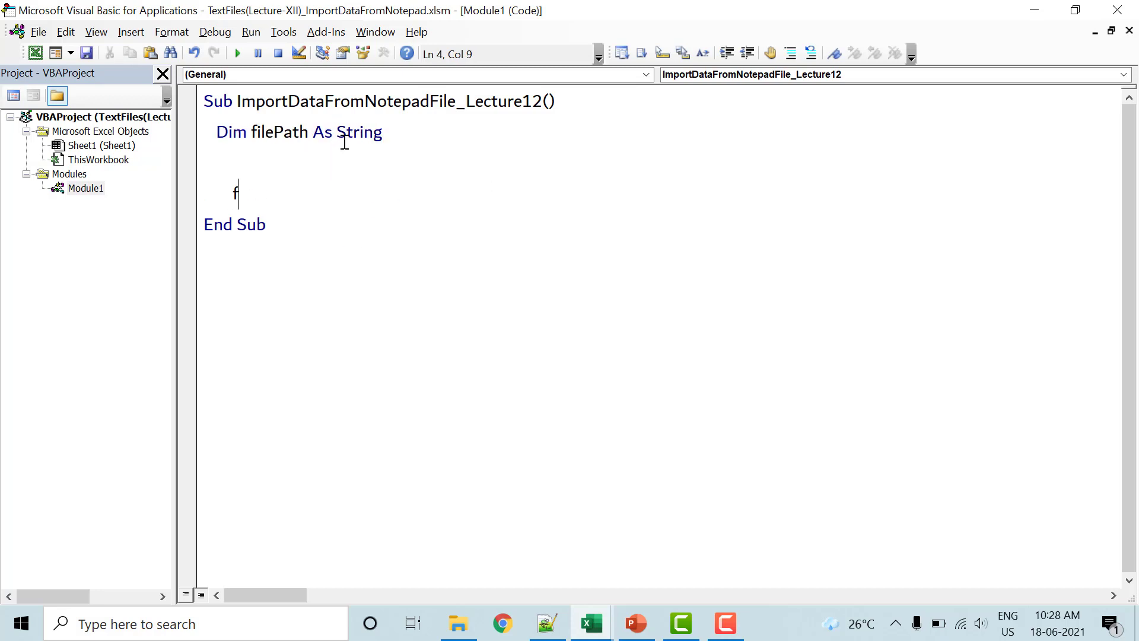
text(ilePa)
text(th=)
- Copy the full path of SalesData.txt in File Explorer and return to the VBA editor
click(468, 628)
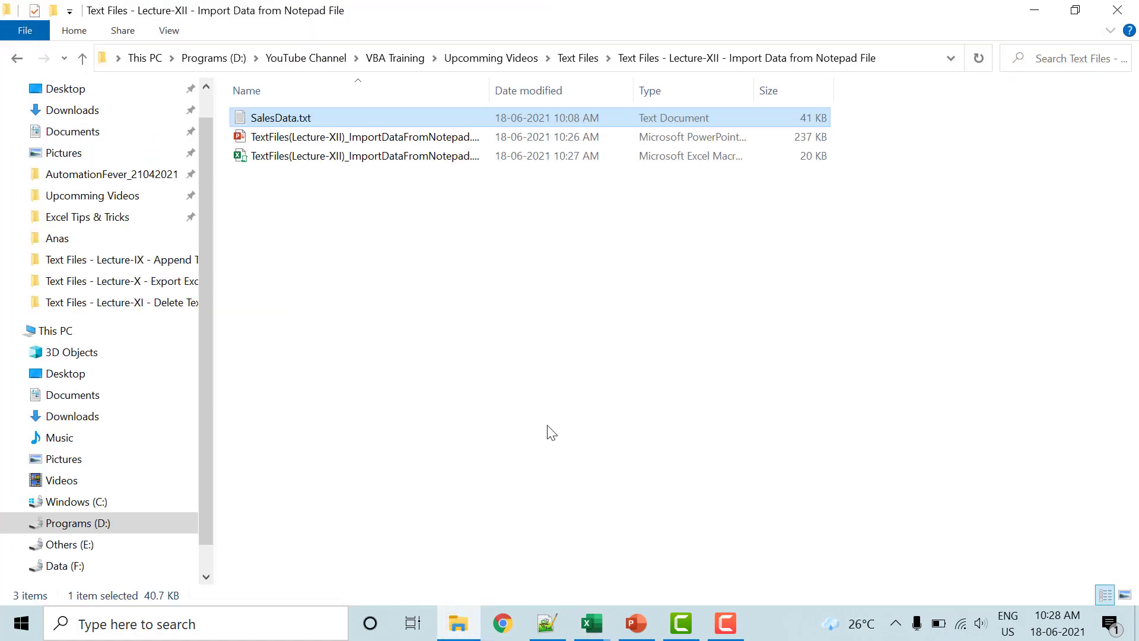
right_click(308, 120)
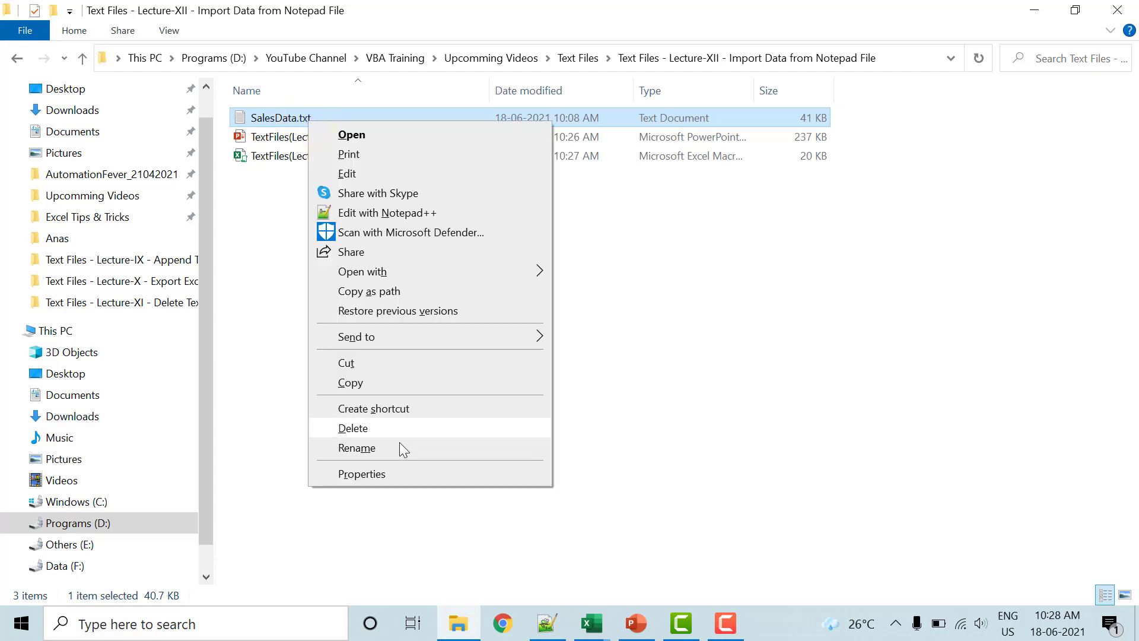
click(358, 292)
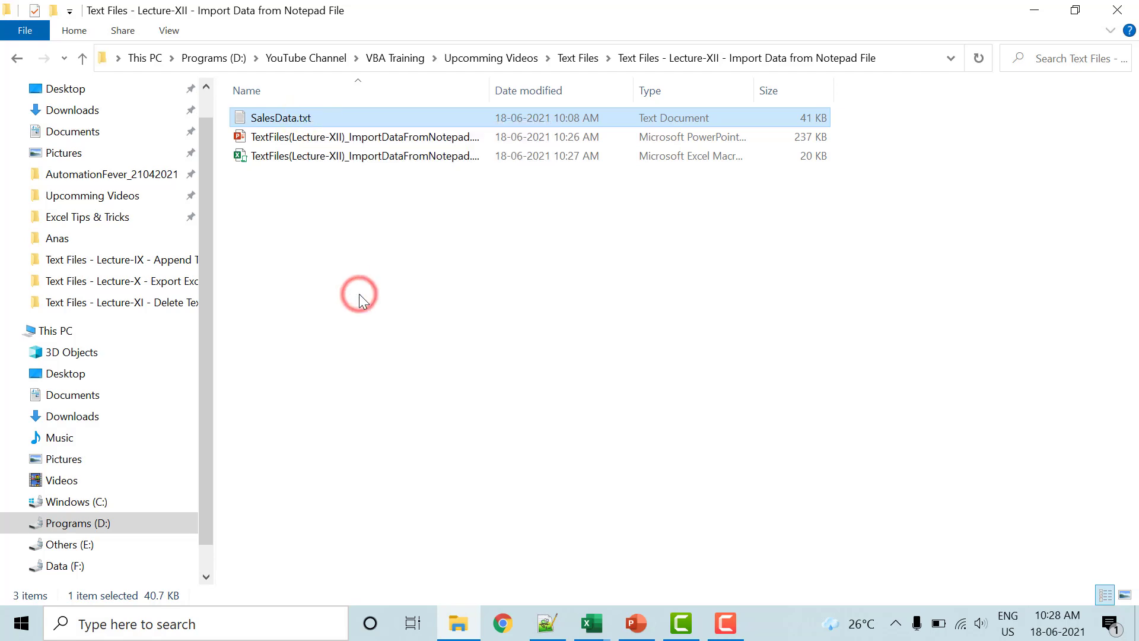
key(alt+Tab)
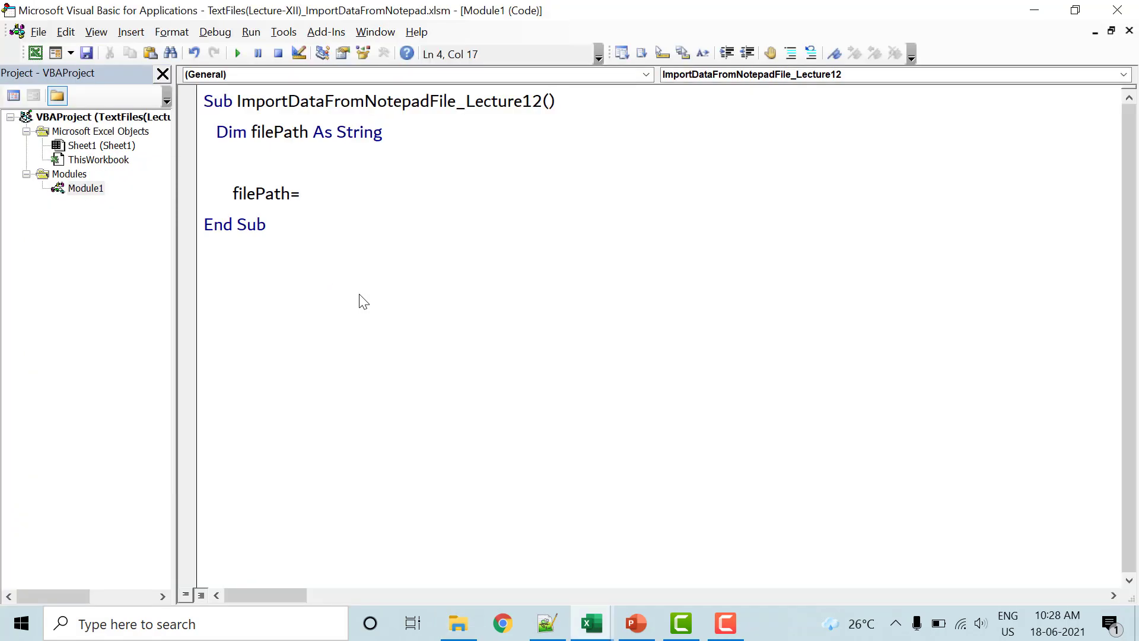
- Paste the SalesData.txt path after filePath= and declare 'Dim fileNumber As Integer'
text("D:\YouTube Channel\VBA Training\Upcomming Videos\Text Files\Text Files - Lecture-XII - Import Data from Notepad File\SalesData.txt")
key(Return)
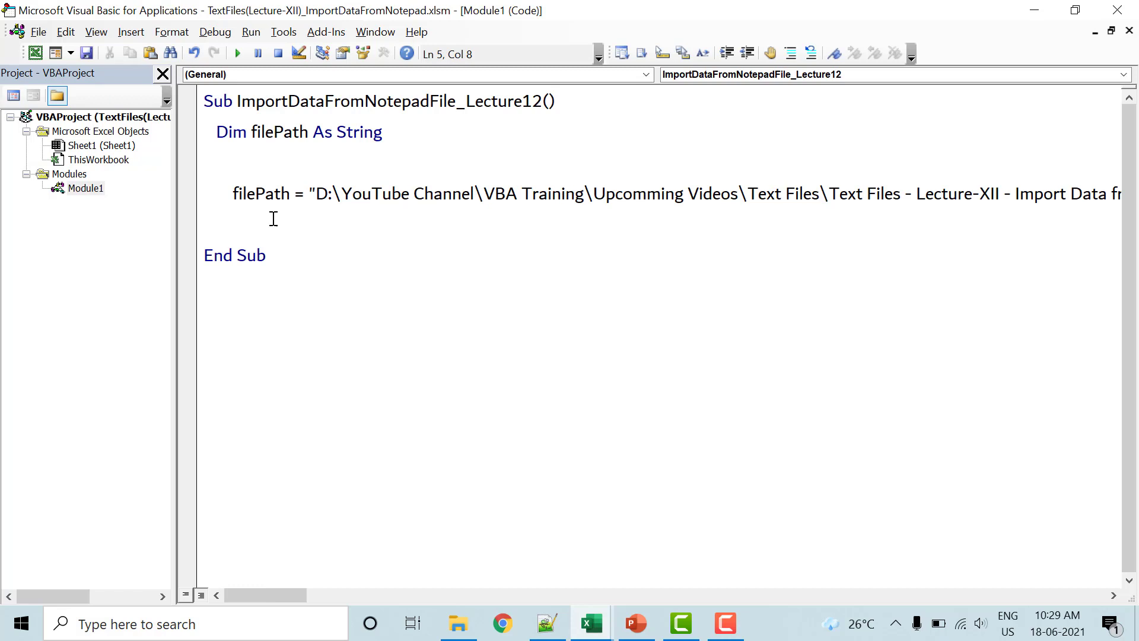
click(393, 143)
key(Return)
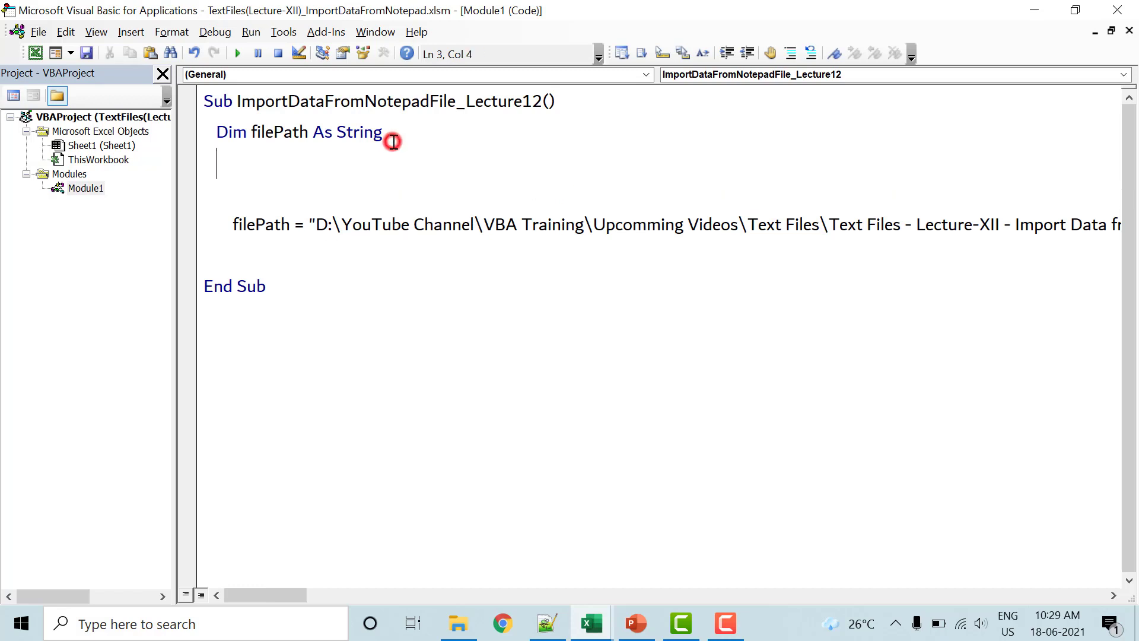
text(dim fi)
text(l)
key(BackSpace)
key(BackSpace)
text(ile)
text(Number as )
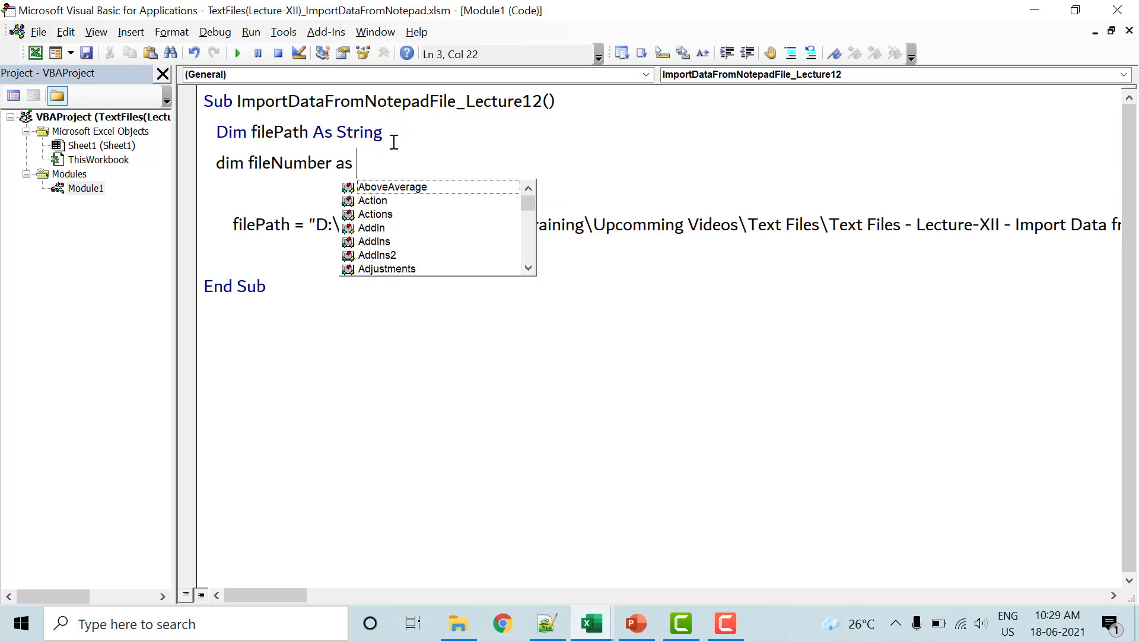
text(In)
key(Tab)
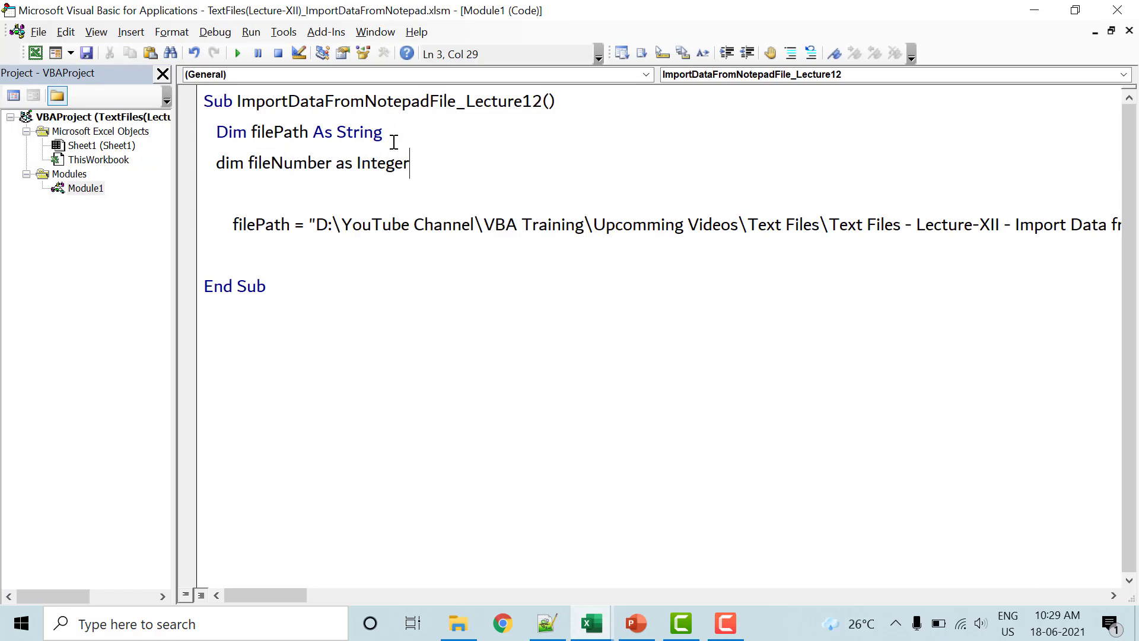
key(Return)
- Add the line 'fileNumber = FreeFile' below the path assignment, followed by a blank line
key(Down)
key(Down)
text(fo)
key(BackSpace)
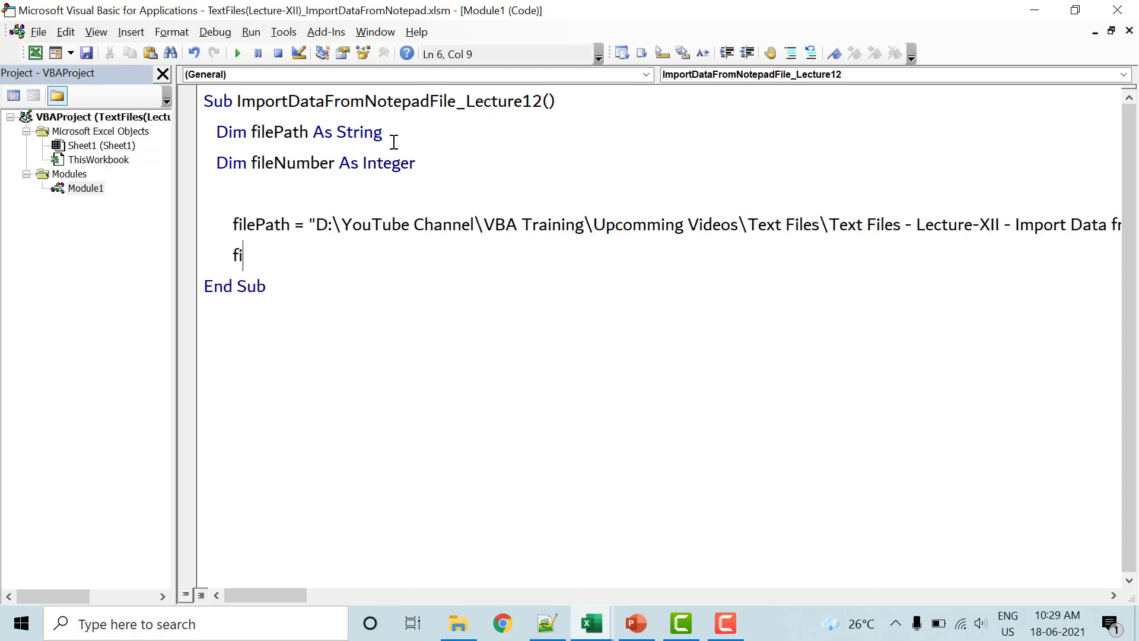
text(ileN)
key(ctrl+space)
text(=)
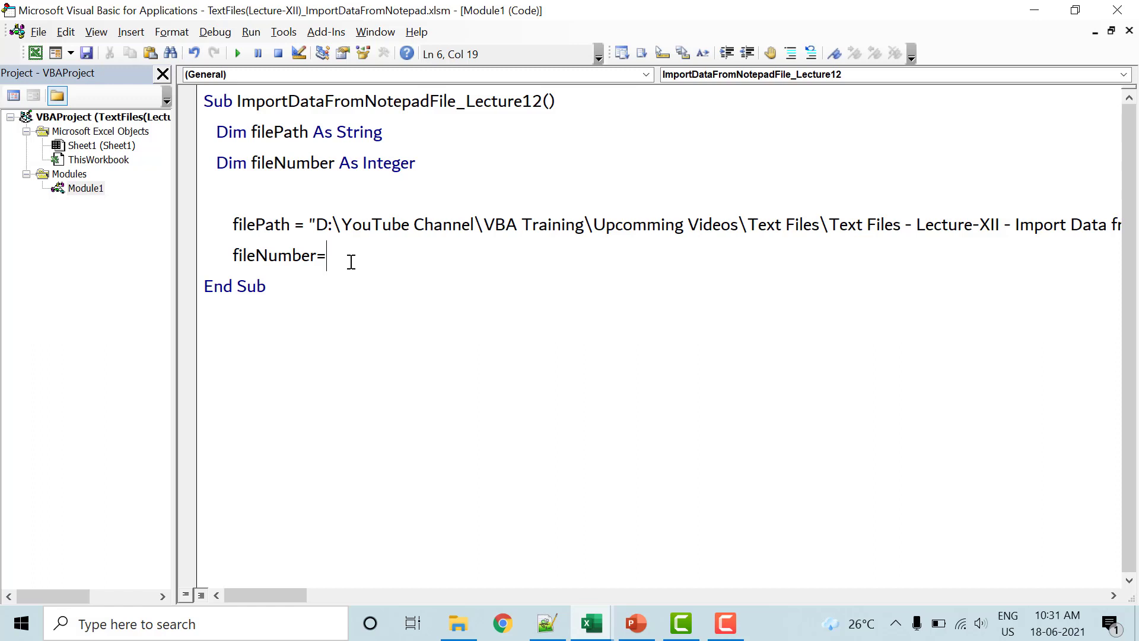
text(FreeFile)
double_click(267, 252)
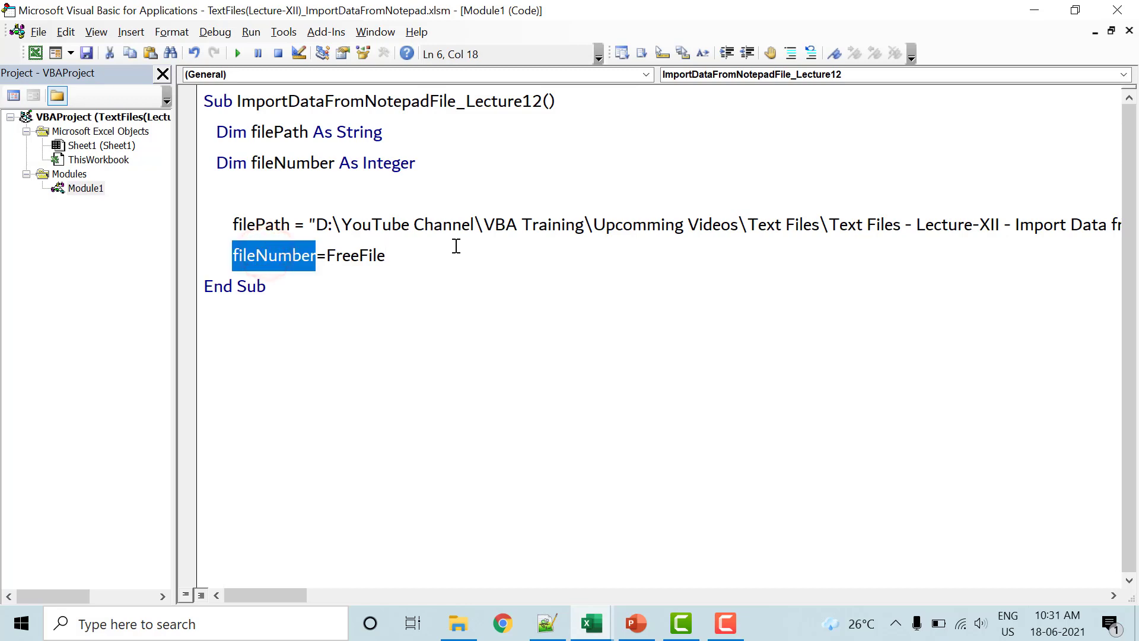
click(477, 250)
key(Return)
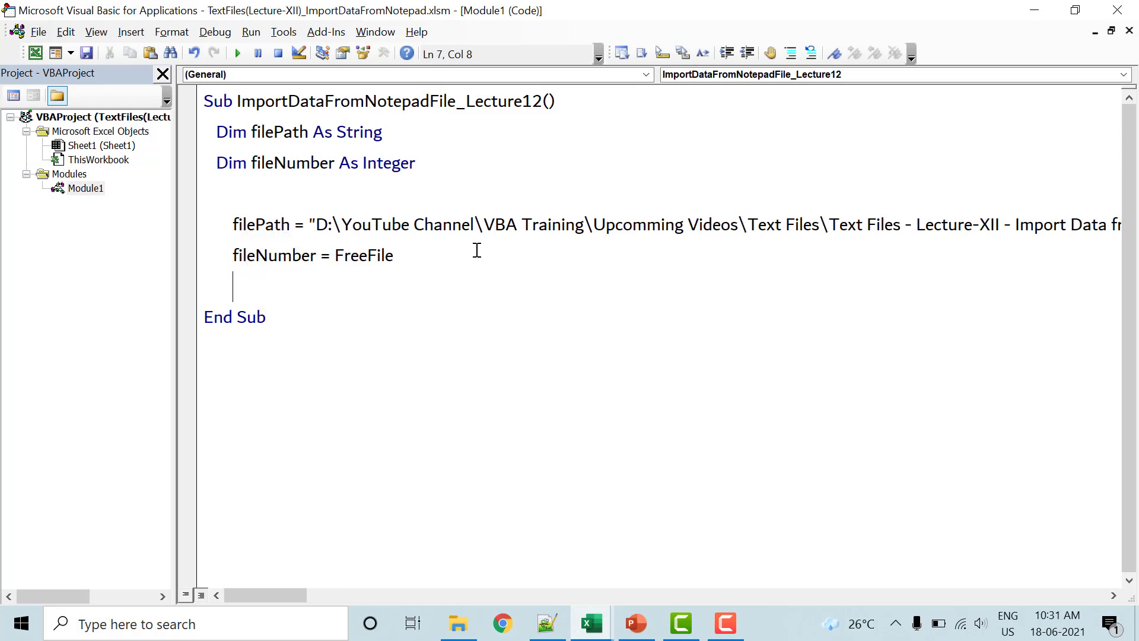
key(Return)
- Add 'Open filePath For Input As fileNumber' and 'Close #fileNumber' with a blank line between them
click(245, 319)
text(O)
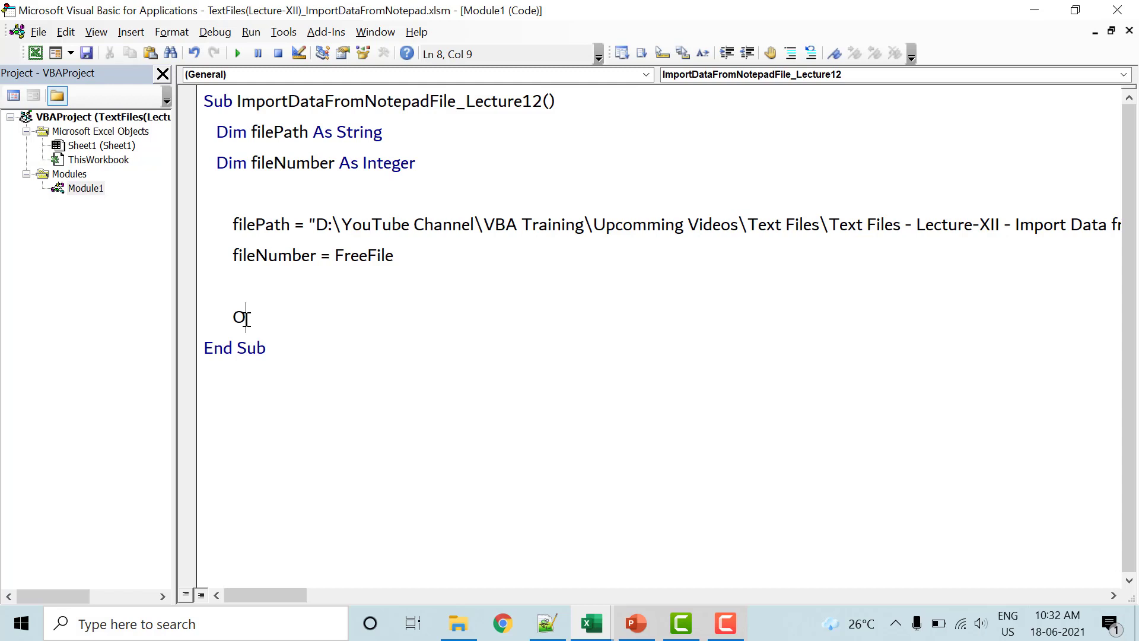
text(pen)
double_click(255, 235)
key(ctrl+c)
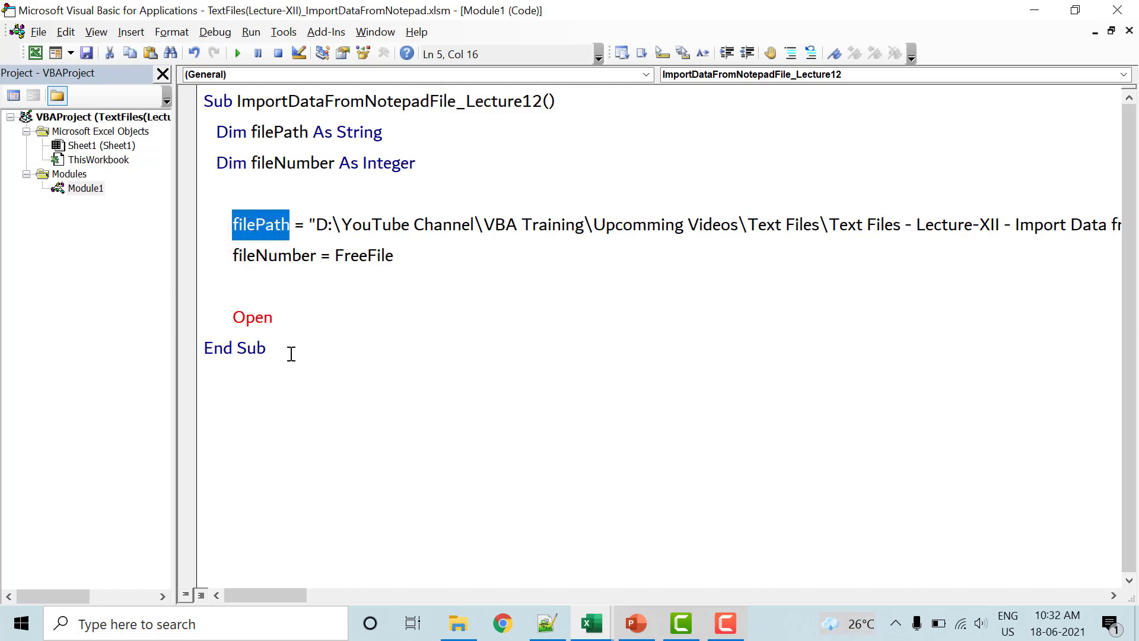
click(284, 318)
key(ctrl+v)
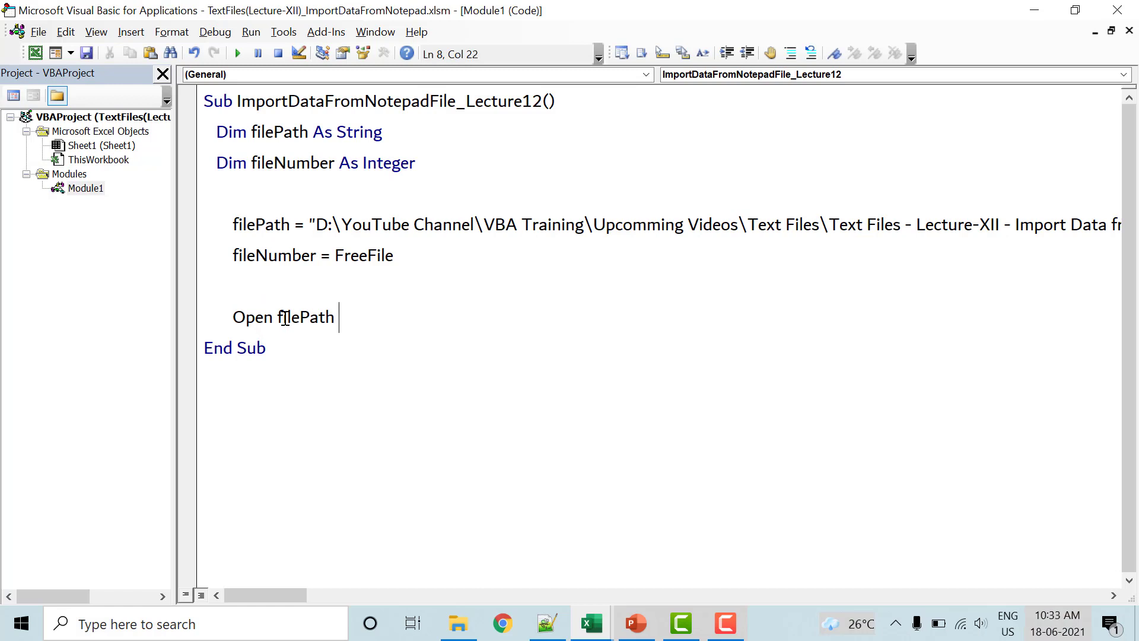
text(For )
text(Inp)
text(ut)
text( As )
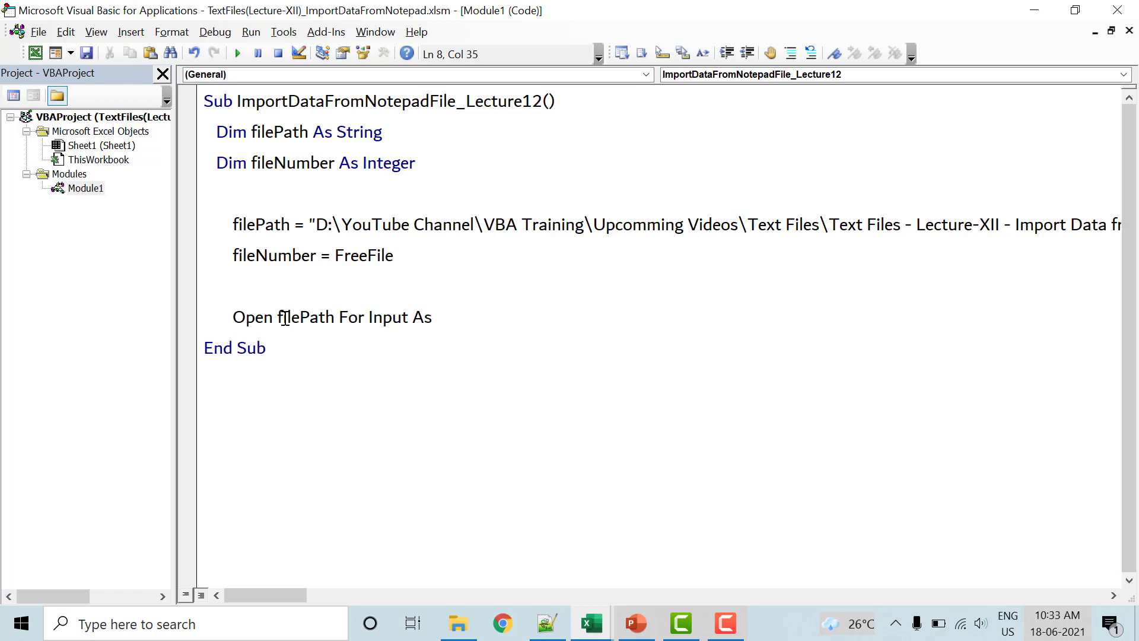
text(file)
text(Number)
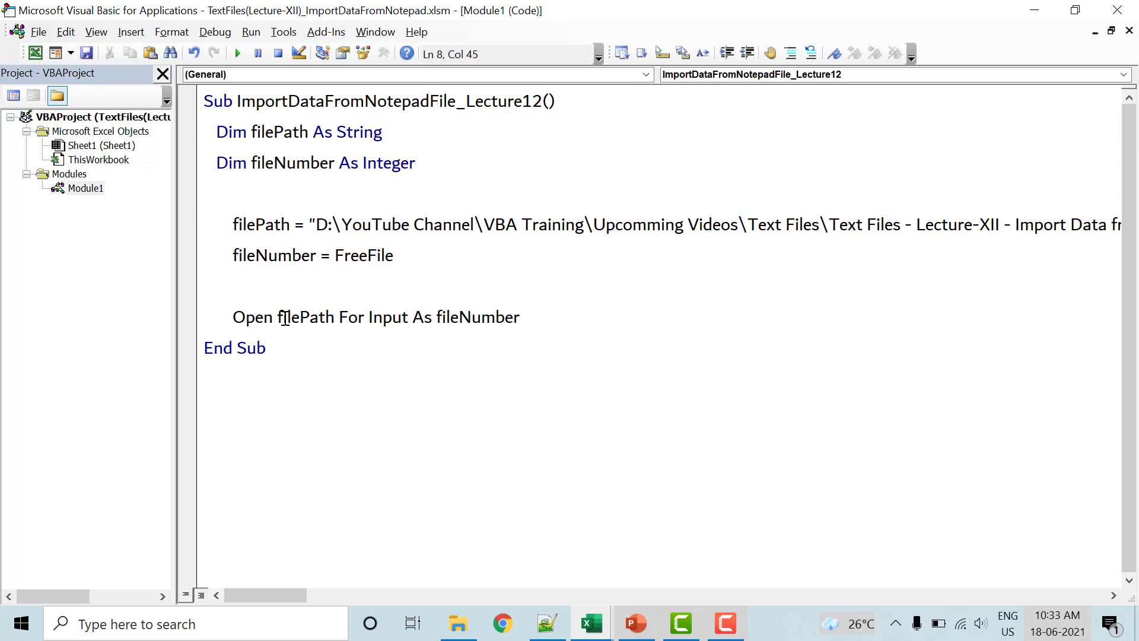
key(Return)
key(Return)
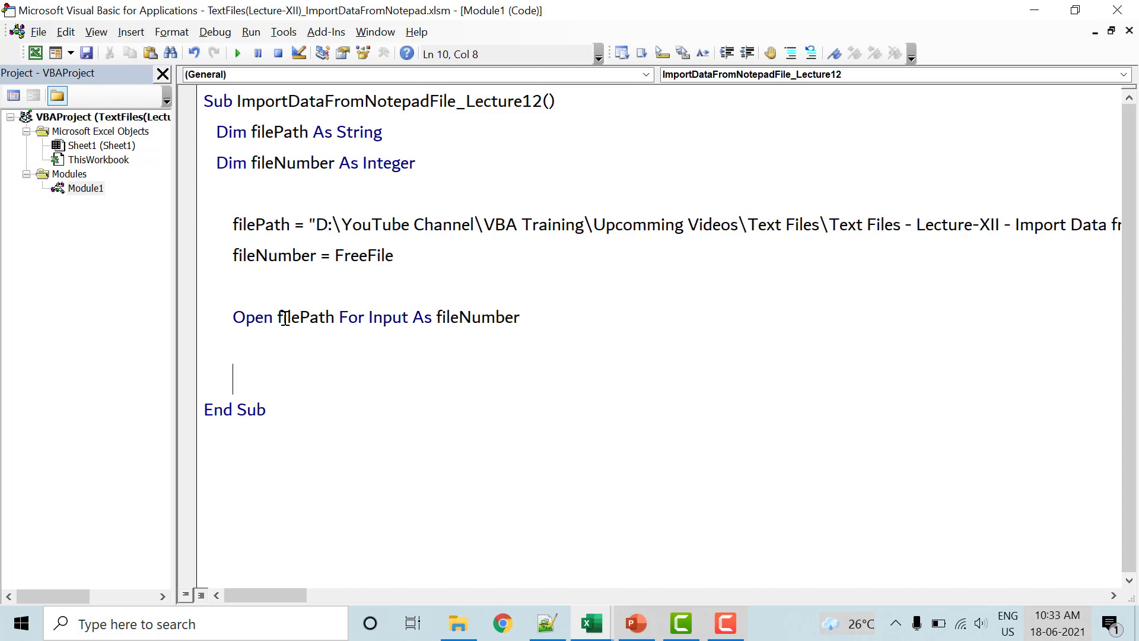
text(Close )
text(#)
text(fileN)
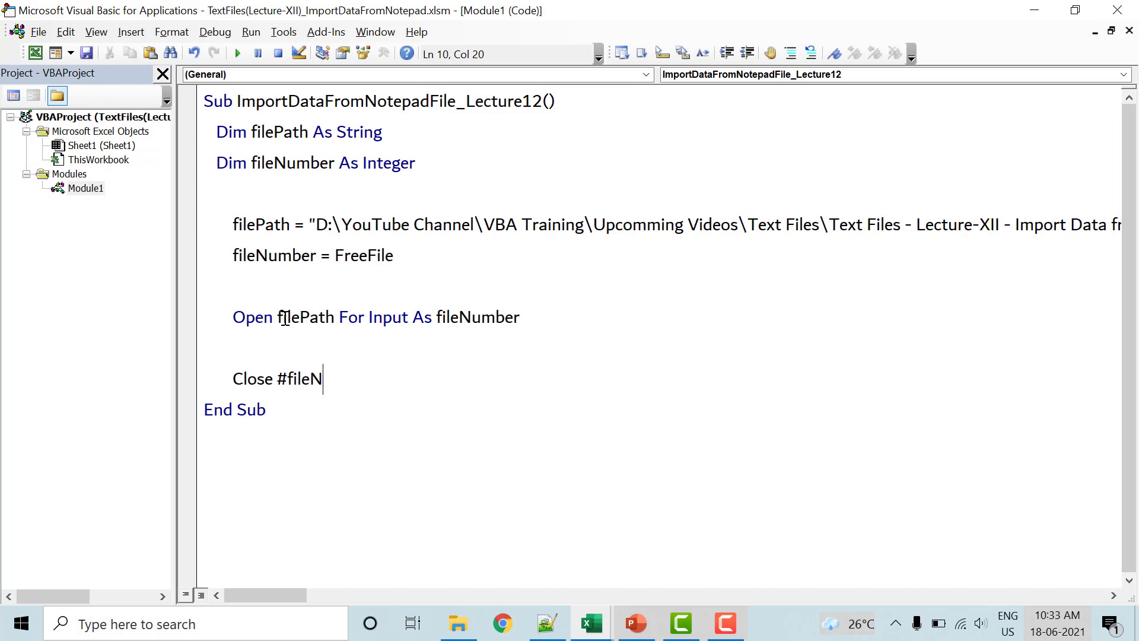
text(umber)
key(Up)
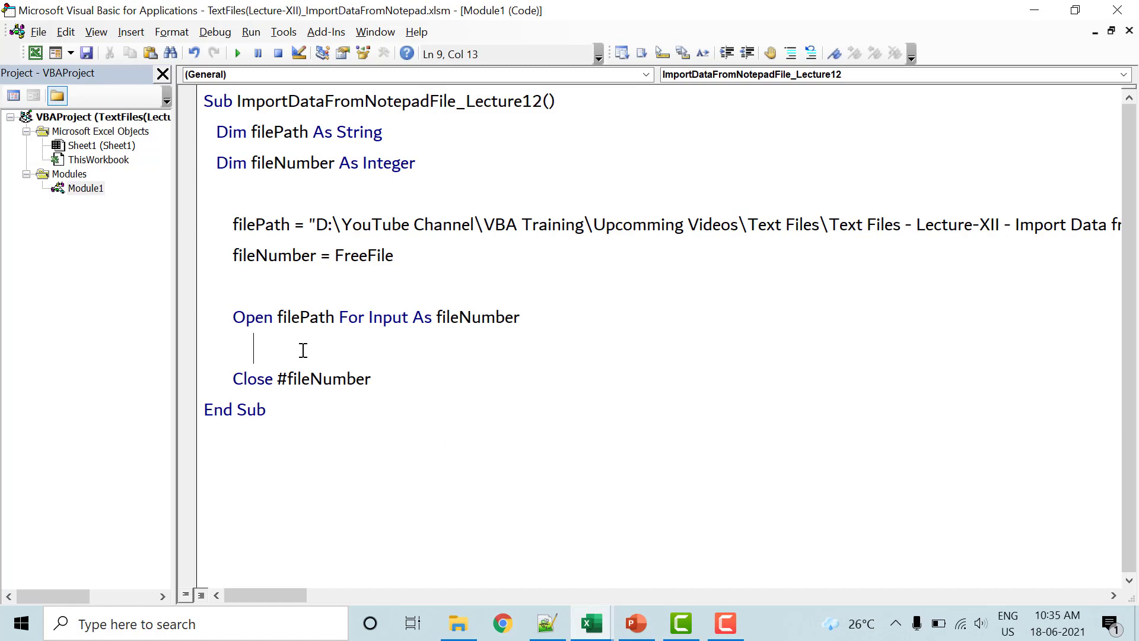
- Start a 'Do Until EOF(fileNumber)' loop between the Open and Close statements
text(Do W)
key(BackSpace)
text(U)
text(ntil )
text(EOF)
text(()
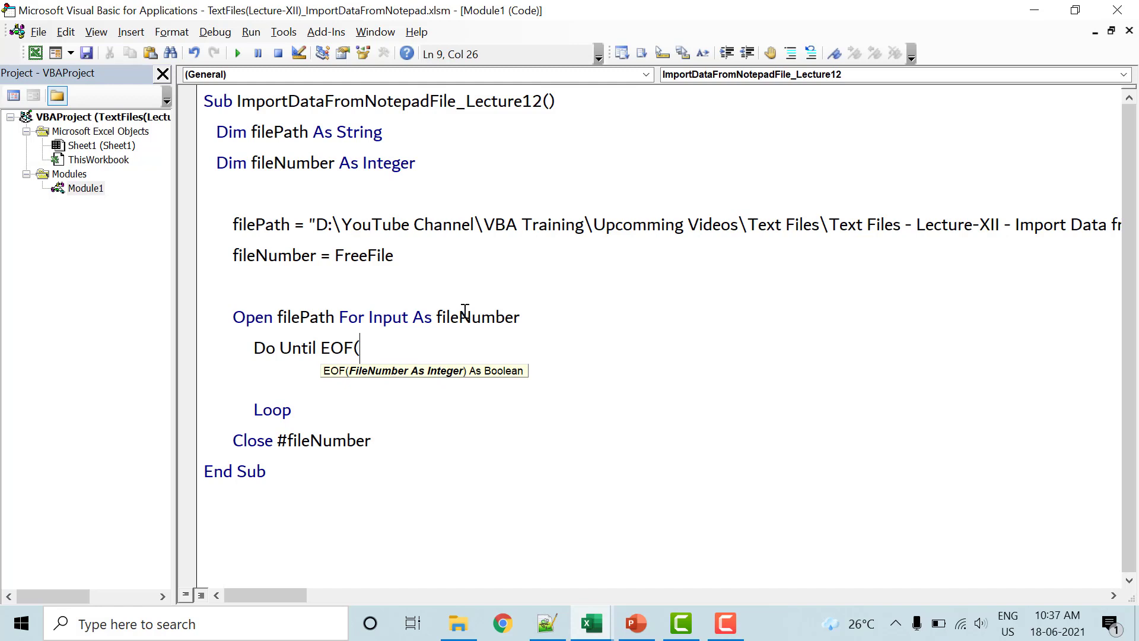
text(ile)
key(BackSpace)
key(BackSpace)
key(BackSpace)
text(file)
text(Number))
key(Down)
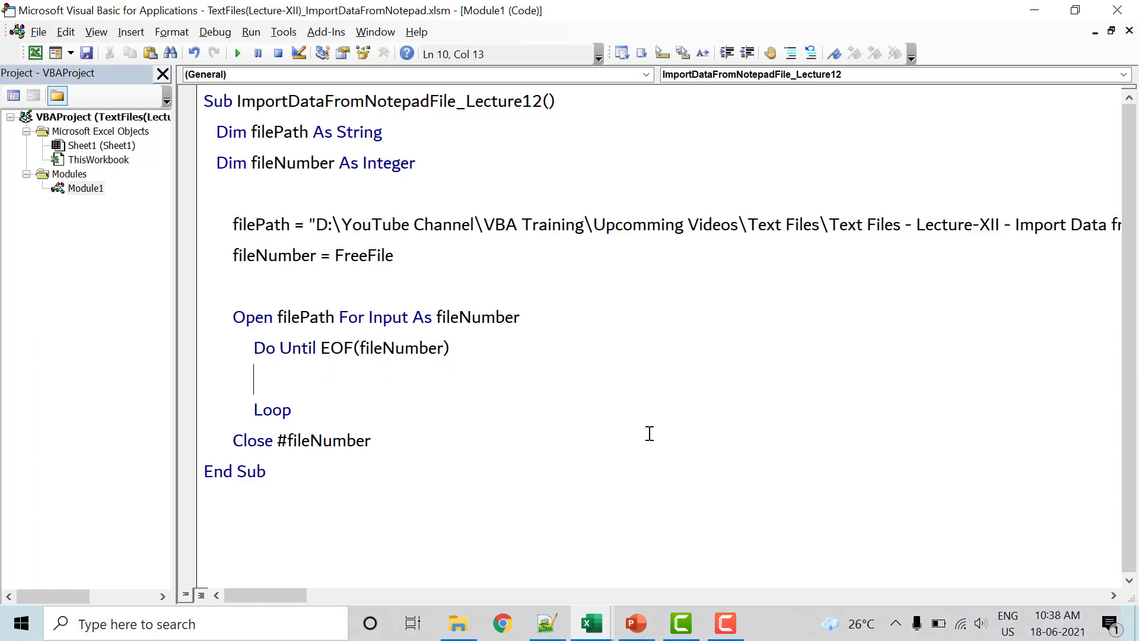
- Declare 'Dim curLine As String' below the fileNumber declaration
click(422, 170)
key(Return)
text(dim )
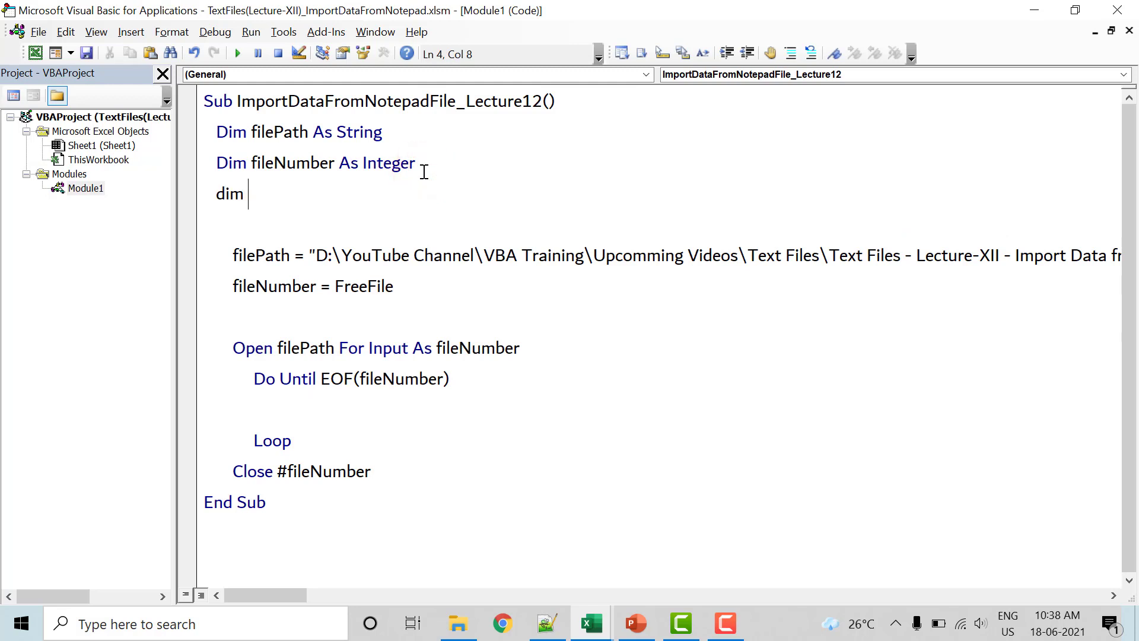
text(curLine)
text( as )
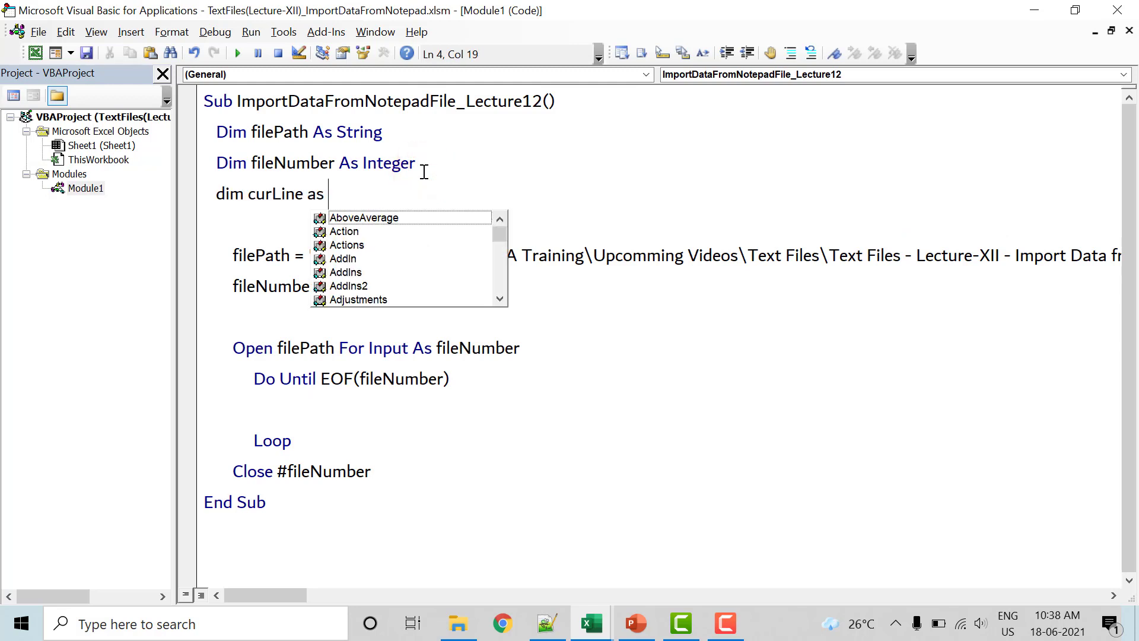
text(Strin)
key(Tab)
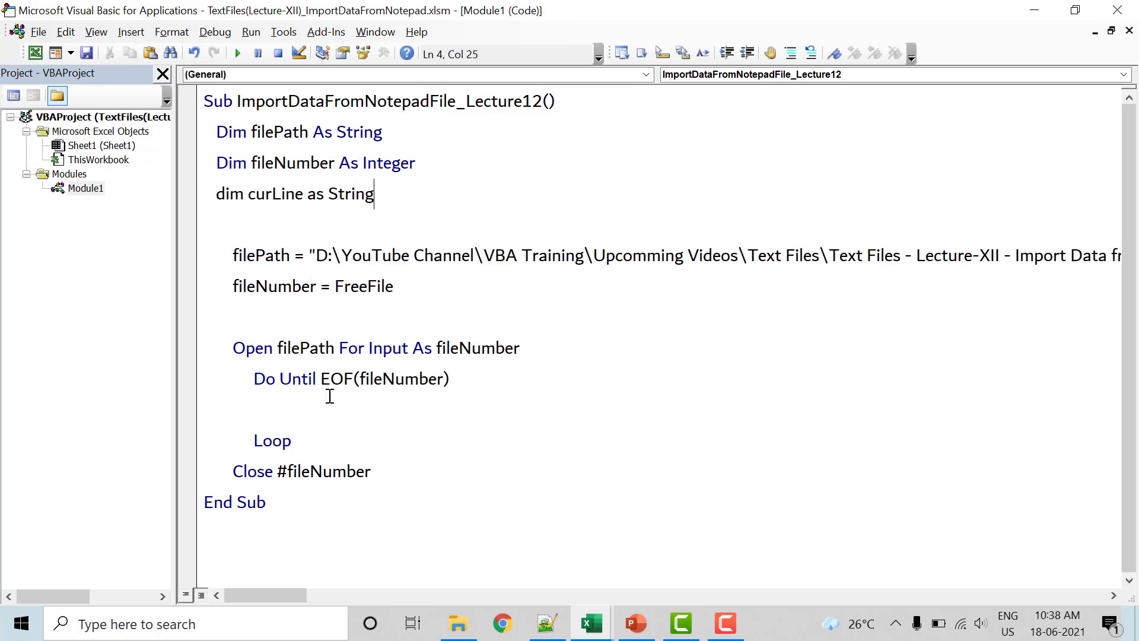
- Inside the loop, add the indented line 'Line Input #fileNumber, curLine'
click(330, 396)
key(Tab)
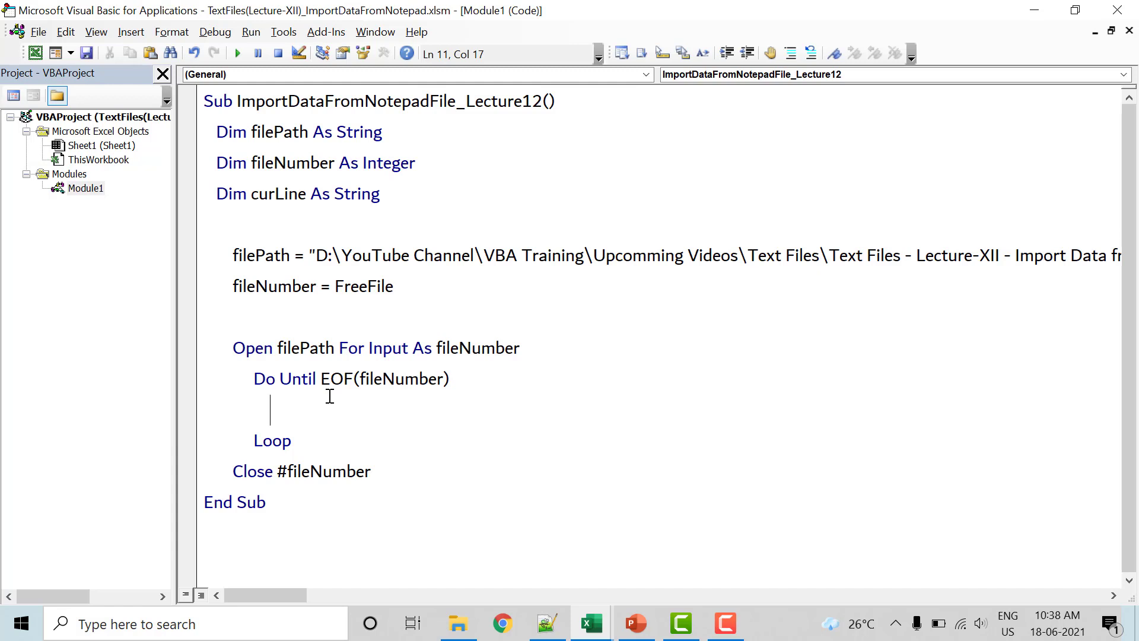
text(L)
text(ine I)
text(nput )
text(#)
text(fileNu)
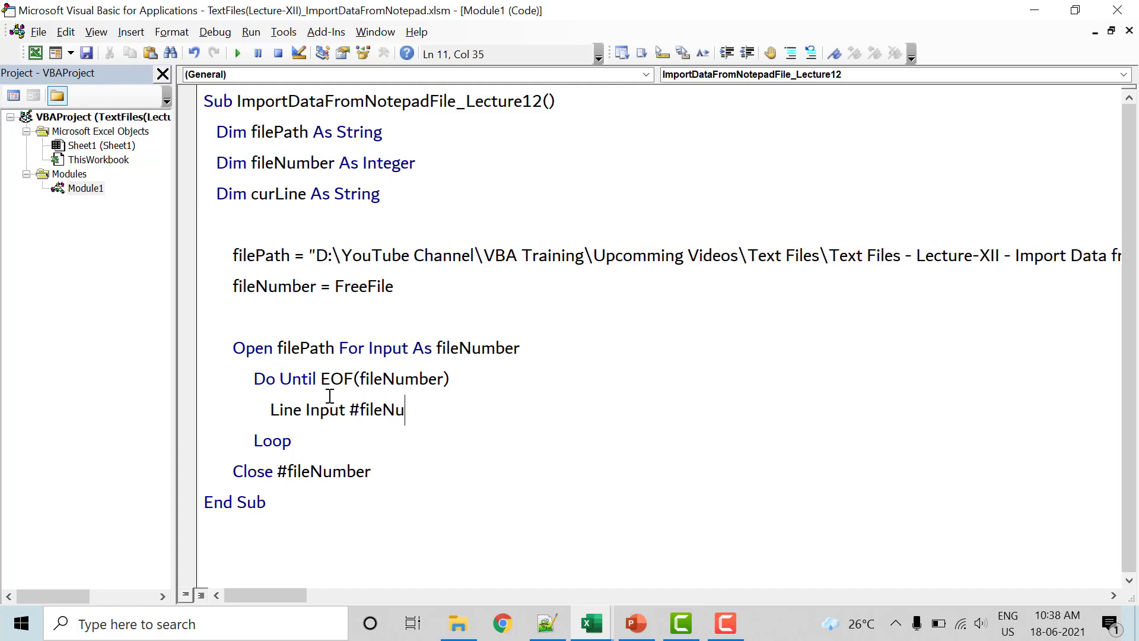
text(mber,)
drag(450, 409, 272, 413)
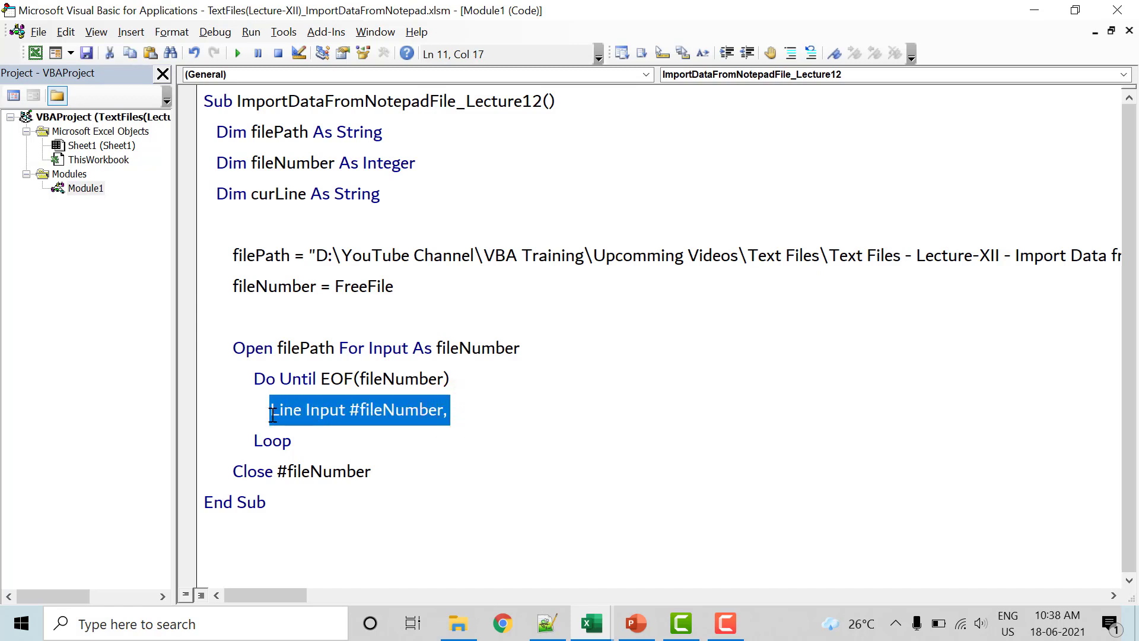
key(End)
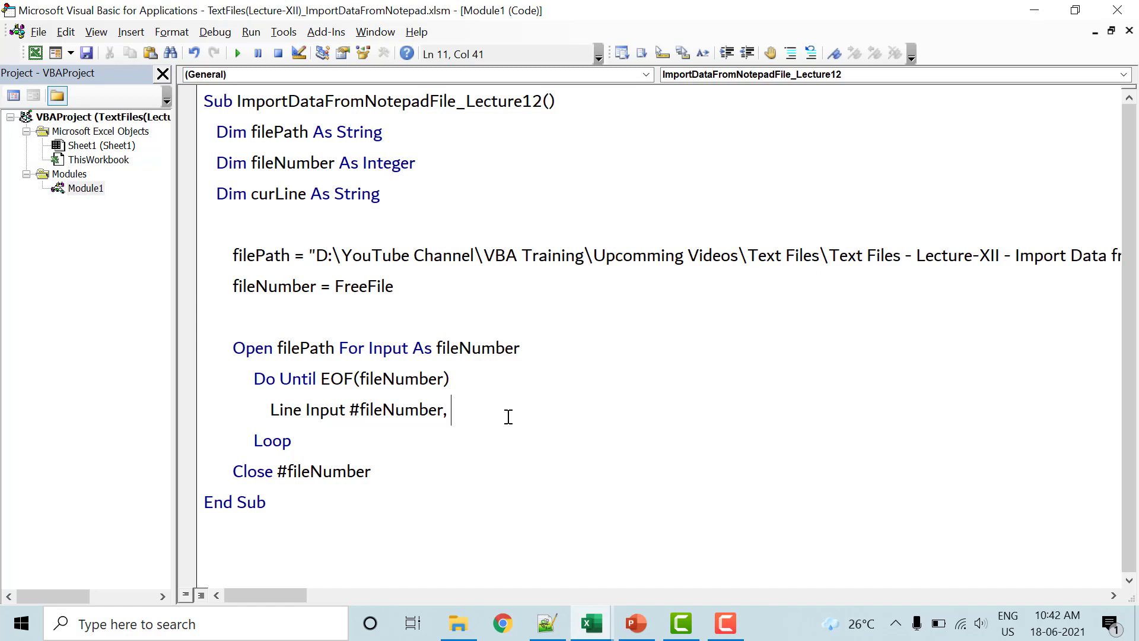
text(cur)
text(Line)
- Check Sheet1 in Excel with cell A1 selected, then return to the macro code
click(36, 53)
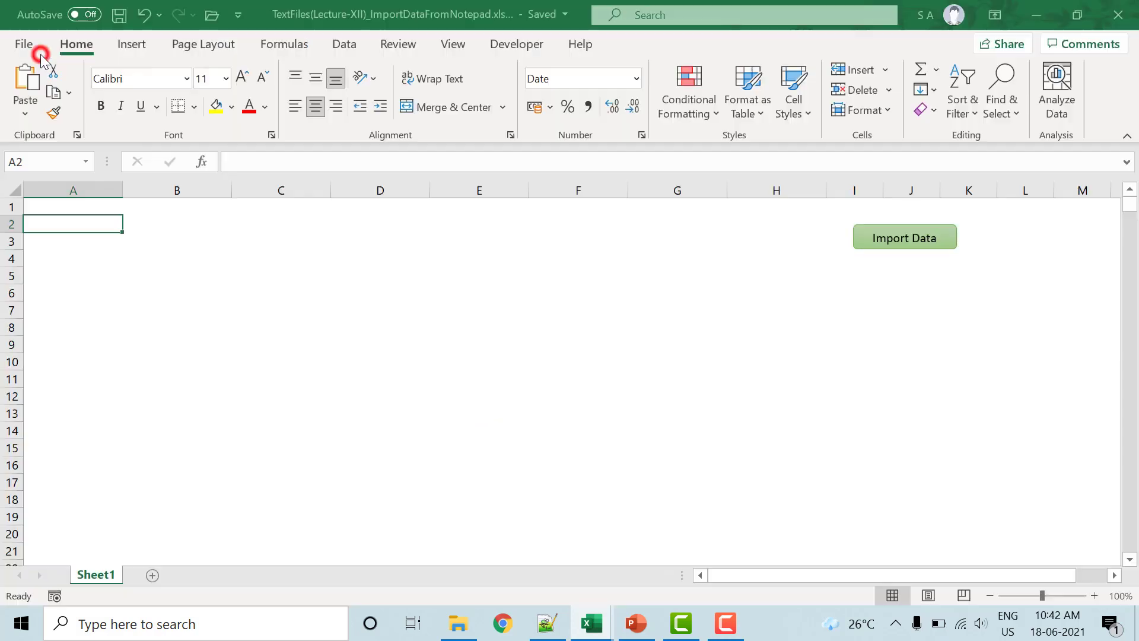
click(39, 208)
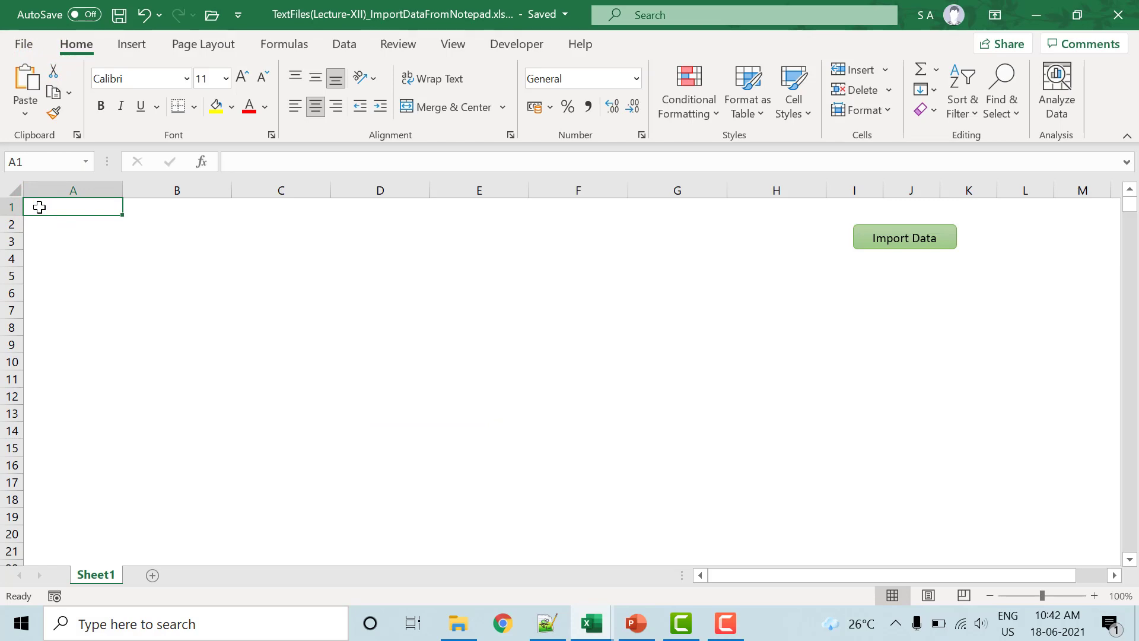
key(alt+F11)
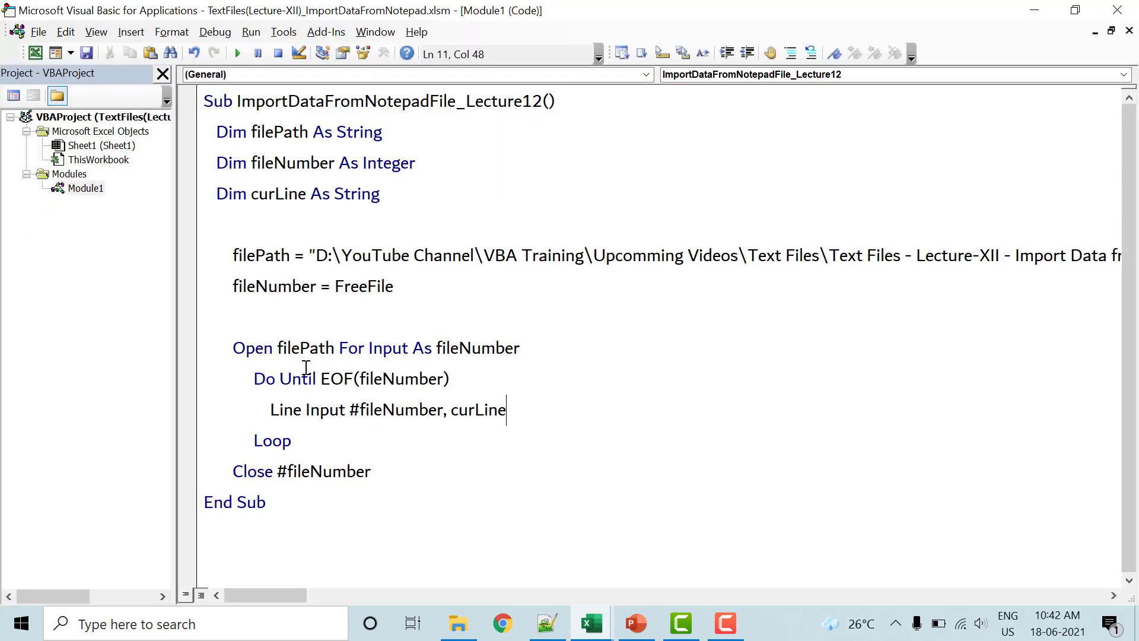
- Declare 'Dim index As Integer' below the curLine declaration
double_click(295, 379)
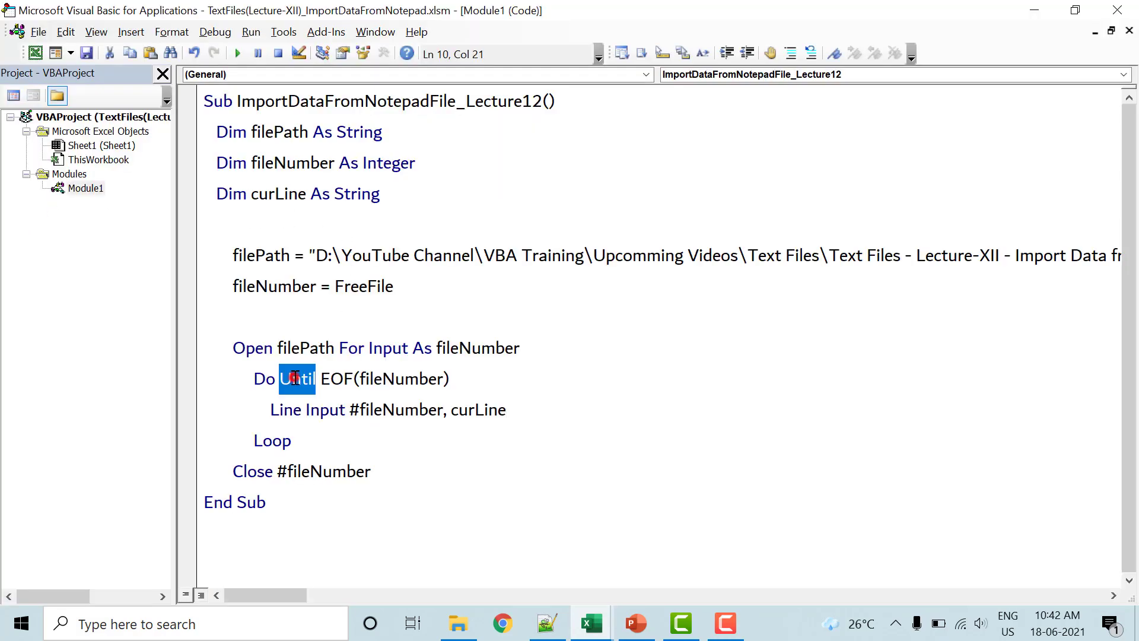
click(398, 187)
key(Return)
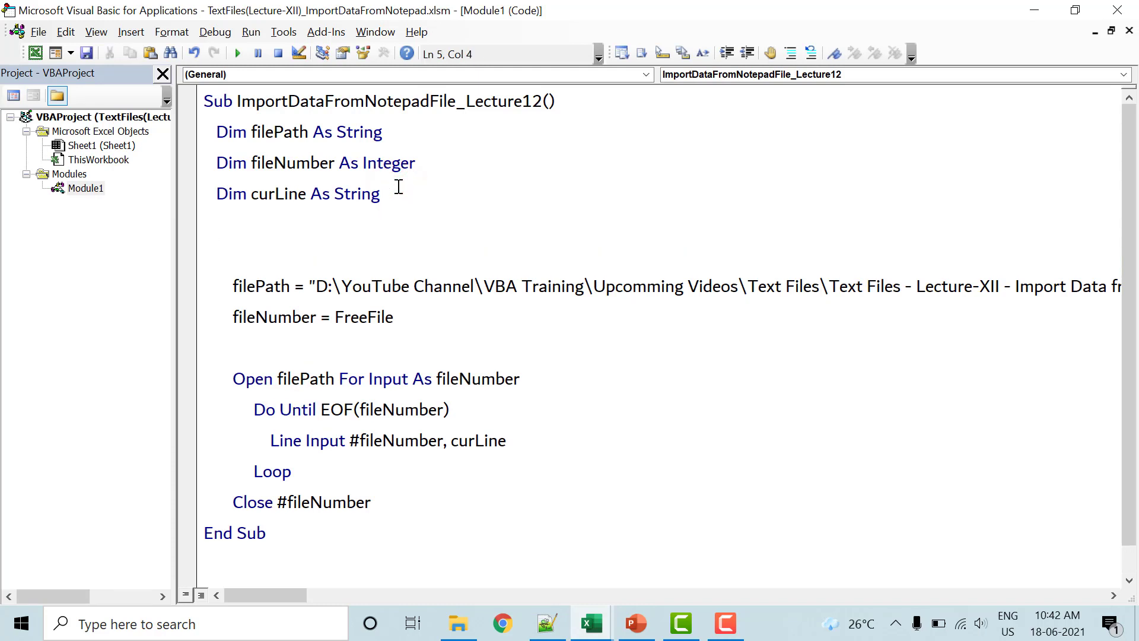
text(do)
key(BackSpace)
text(im )
text(index a)
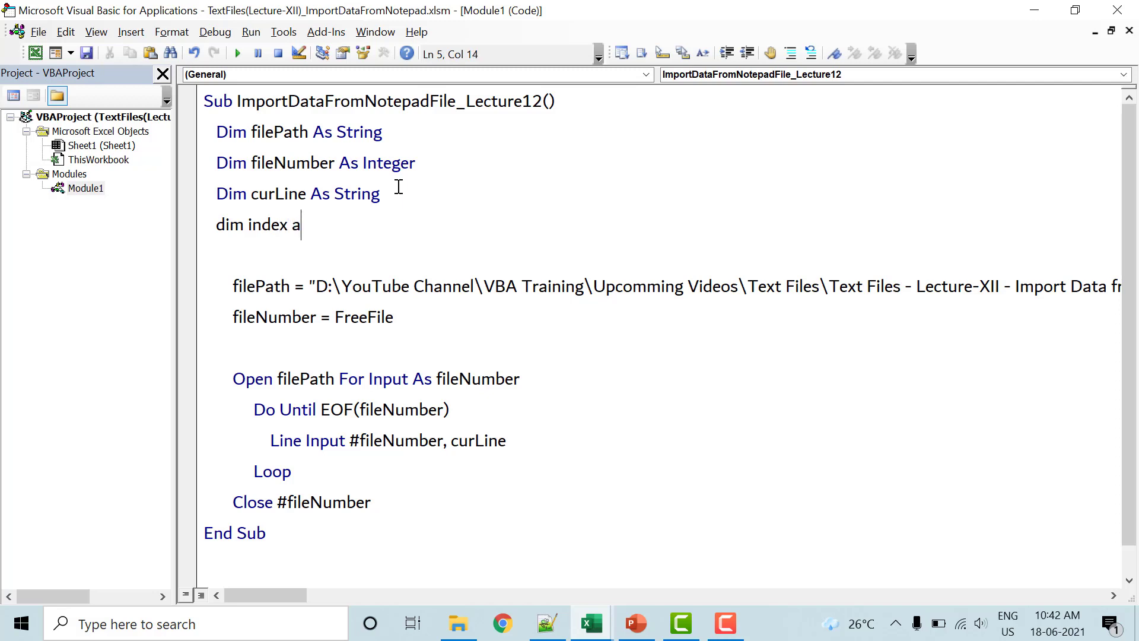
text(s In)
key(Tab)
- Add an indented 'index = index + 1' counter as the loop's first line
click(505, 410)
key(Return)
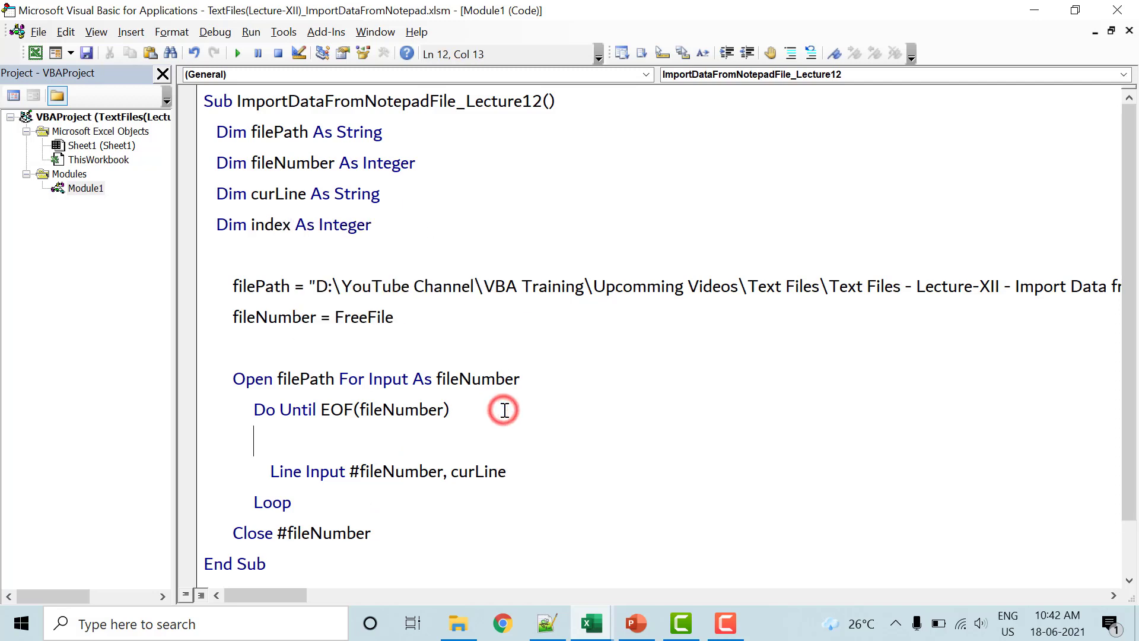
text(index=in)
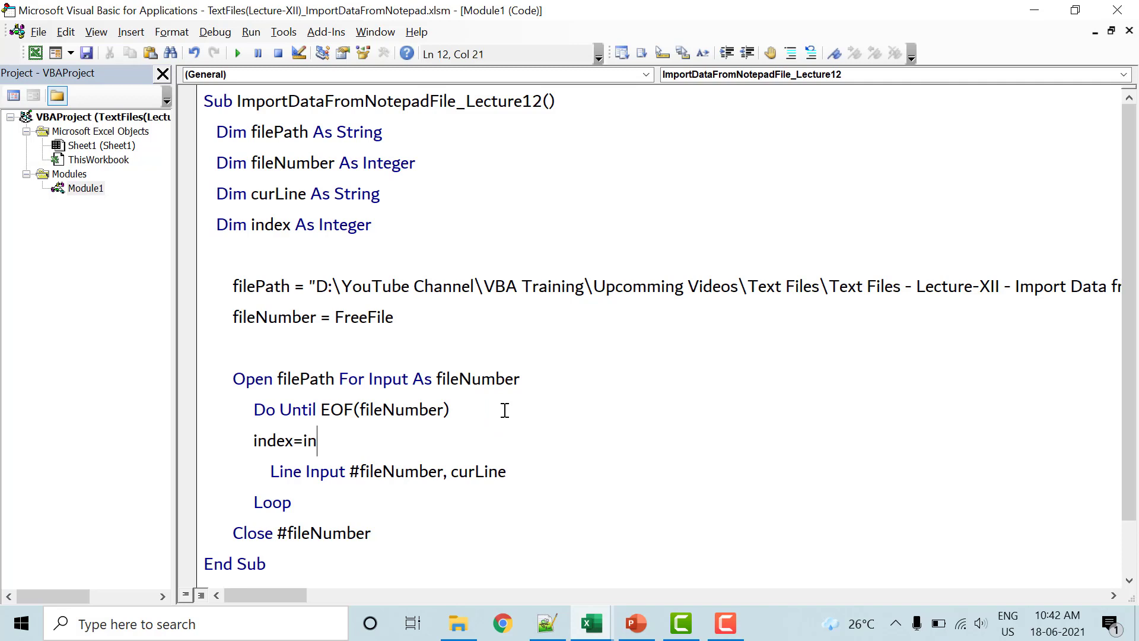
text(dex+1)
key(Left)
key(Left)
key(Left)
key(Left)
key(Left)
key(Left)
key(Left)
key(Left)
key(Left)
key(Left)
key(Left)
key(Left)
key(Tab)
- After Line Input, add 'Sheet1.Range("A" & index) = curLine' to write each line to column A
click(567, 469)
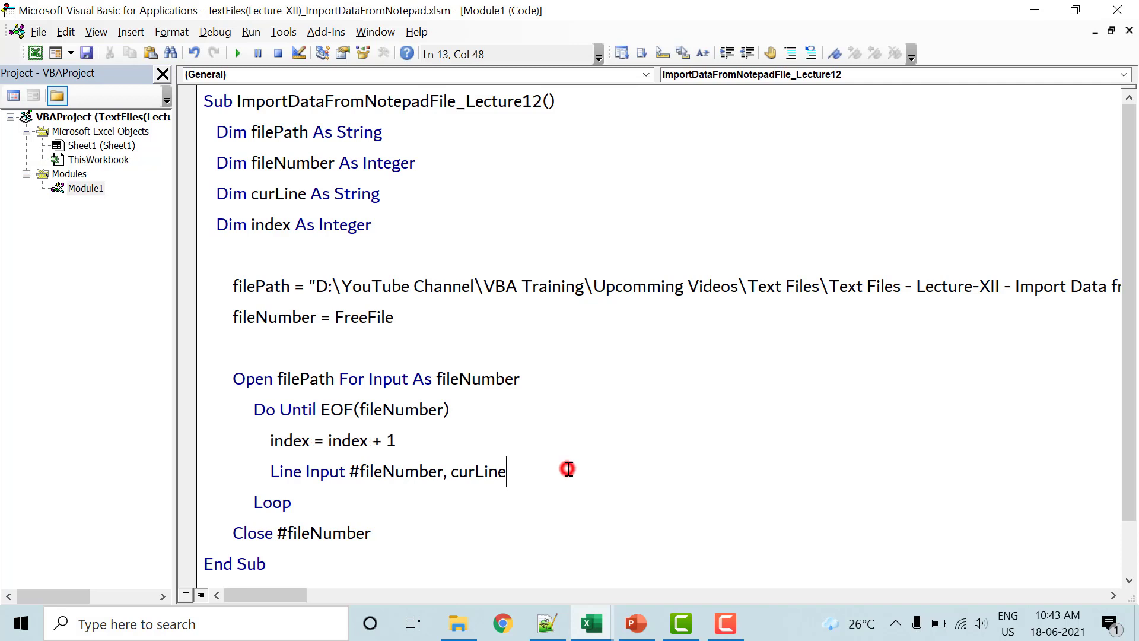
key(Return)
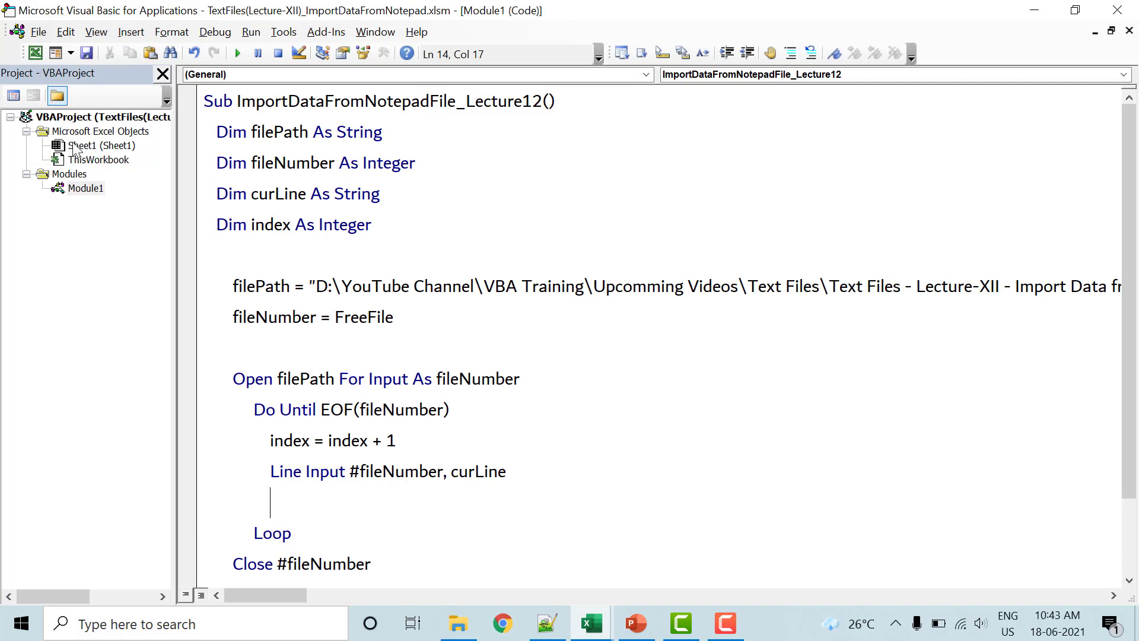
text(Sheet)
text(1.R)
key(Tab)
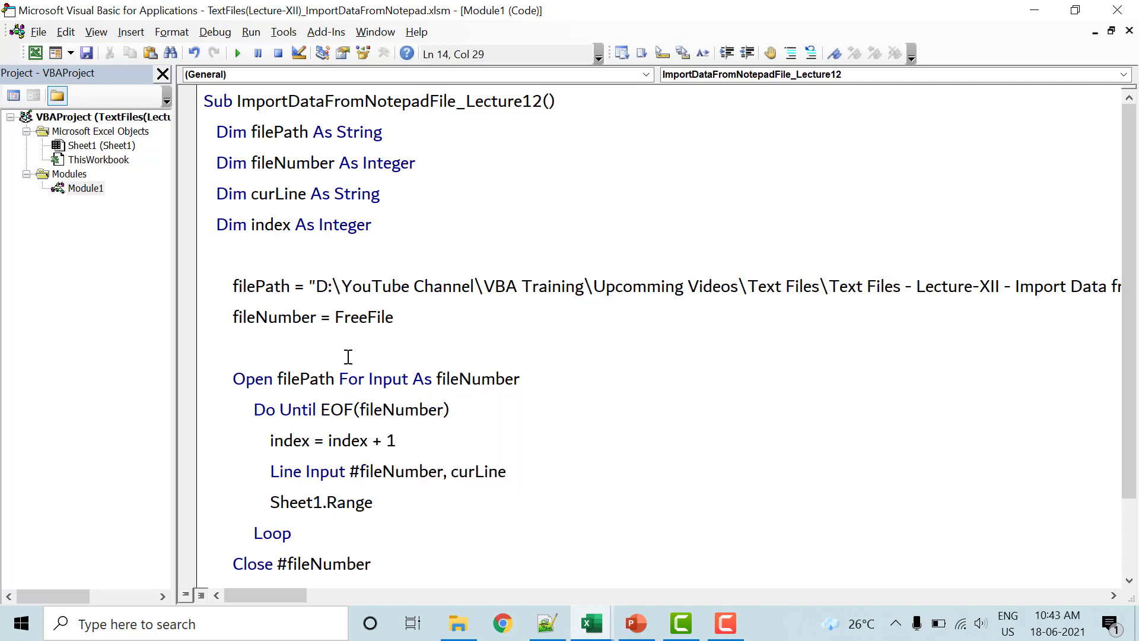
text(("A" )
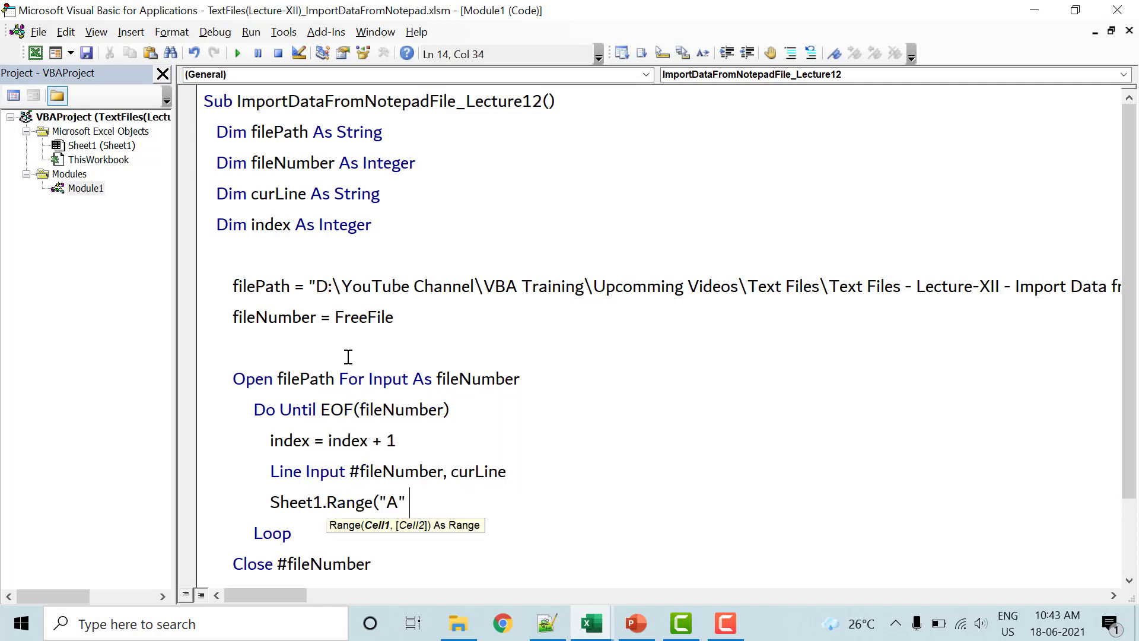
text(& )
text(ind)
text(ex) )
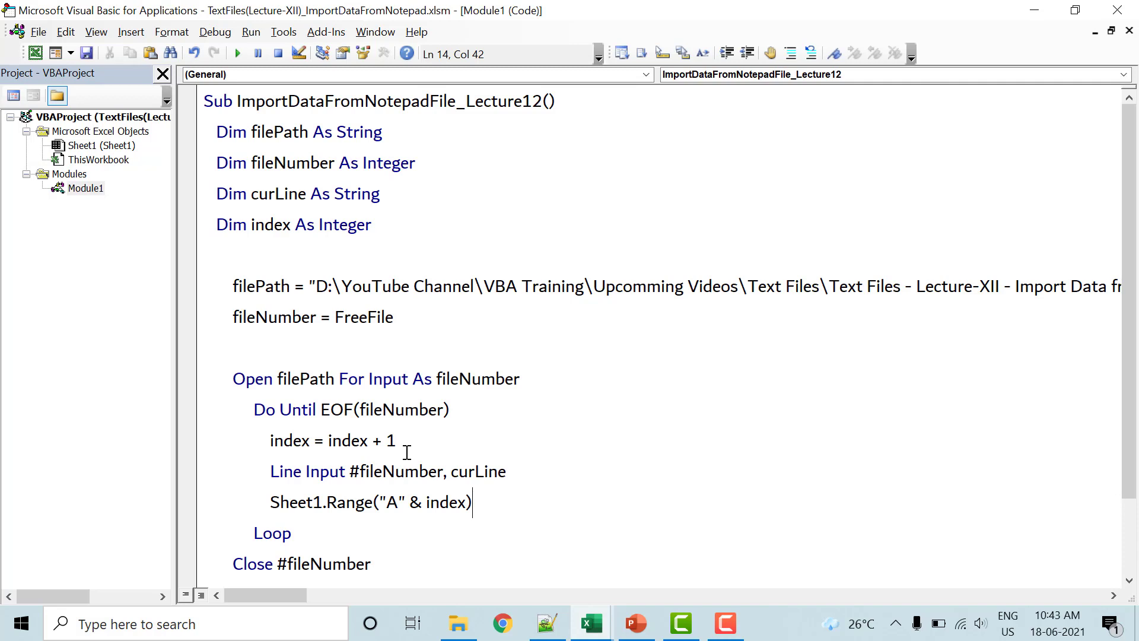
text(= )
text(cur)
text(Line)
key(Down)
key(Up)
- Run Import Data, autofit column A and check the last imported row
click(37, 53)
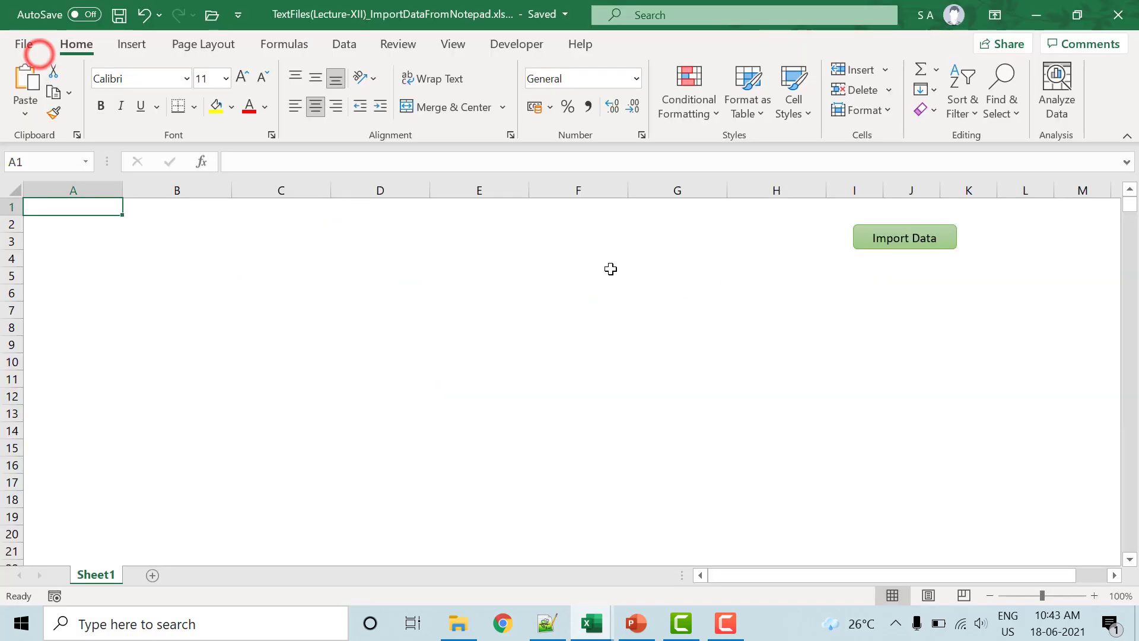
click(913, 244)
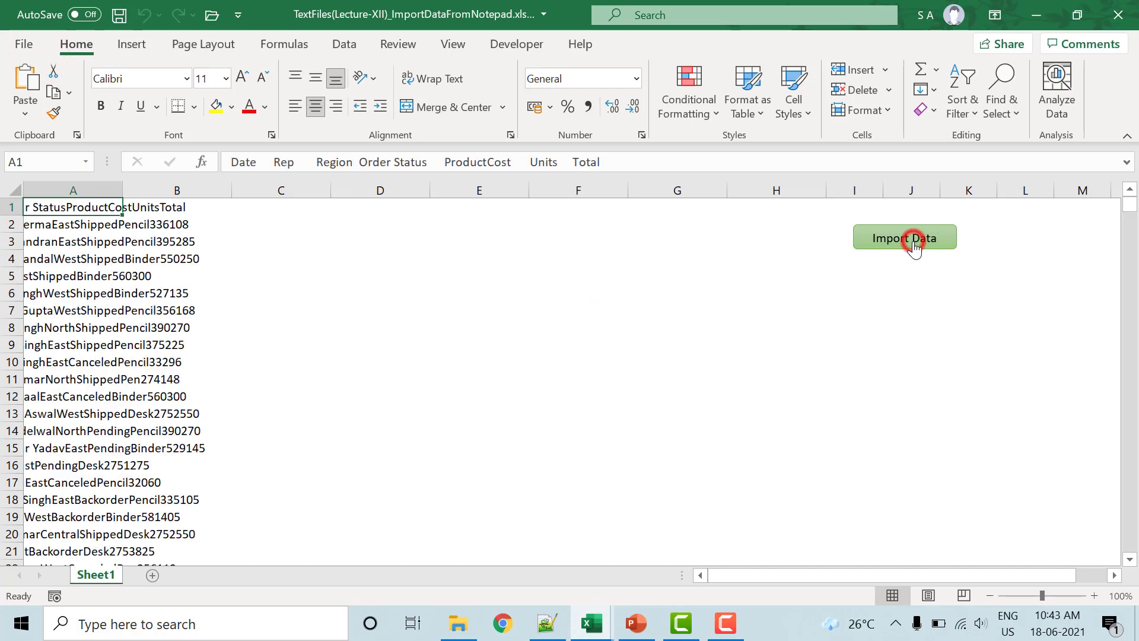
click(125, 184)
double_click(125, 184)
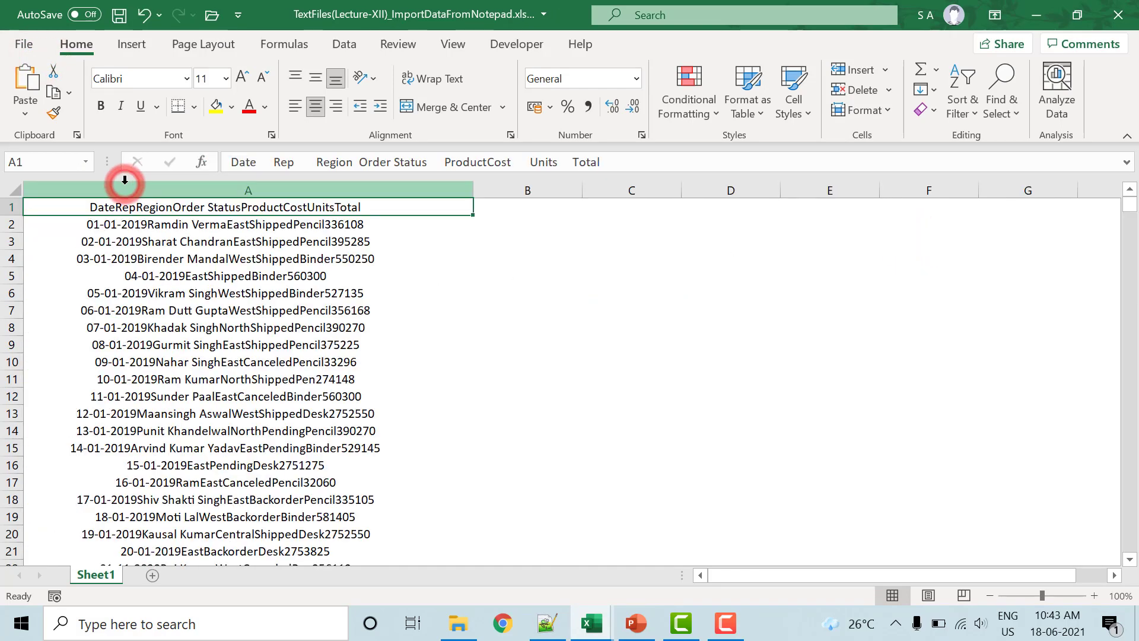
key(ctrl+Down)
key(ctrl+Up)
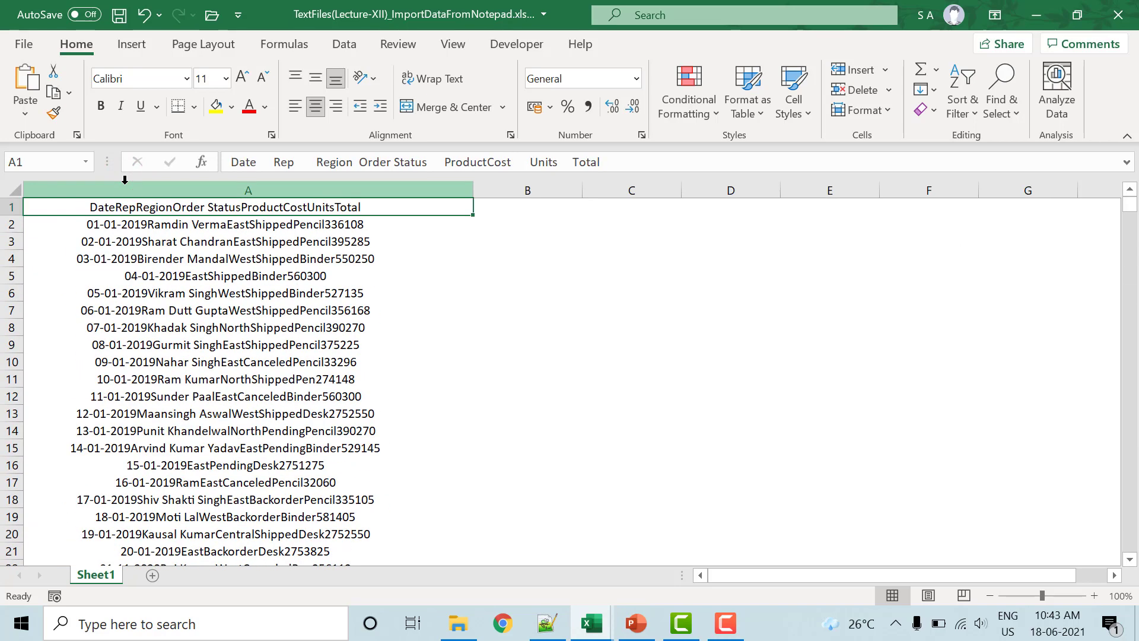
key(ctrl+Down)
key(ctrl+Up)
- Inspect the header text in A1, then clear column A and narrow it back
click(256, 184)
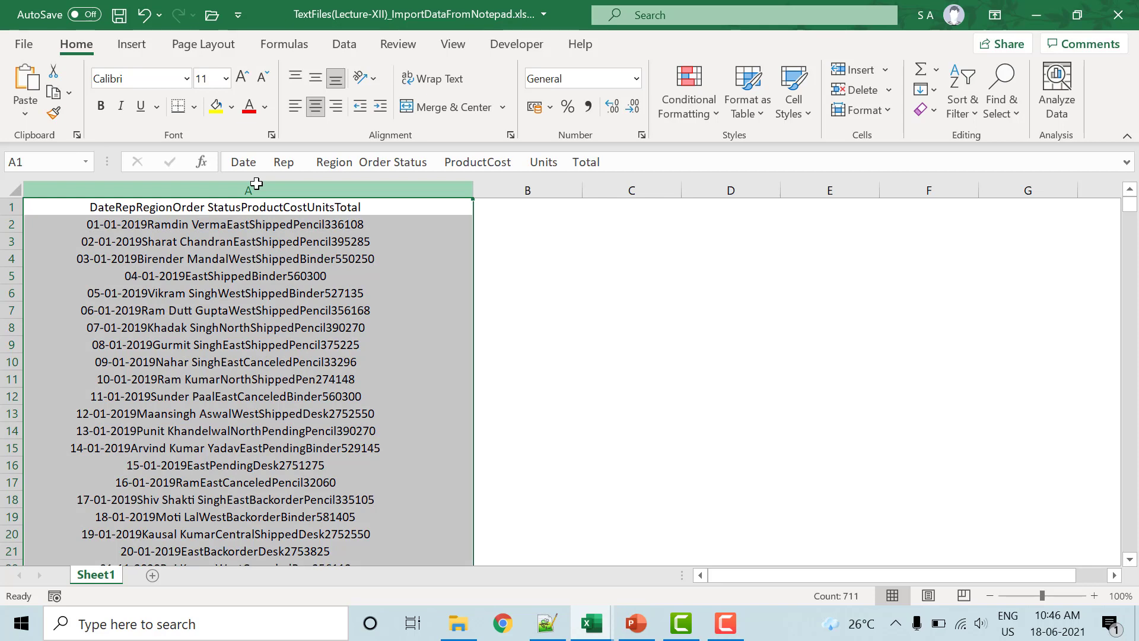
click(263, 166)
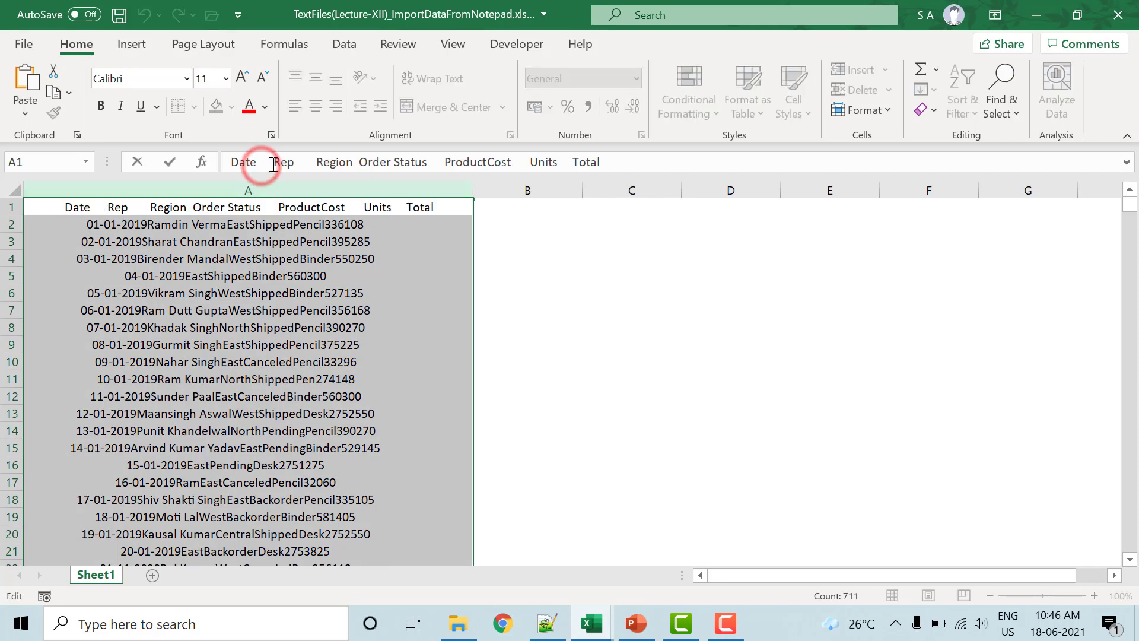
click(296, 162)
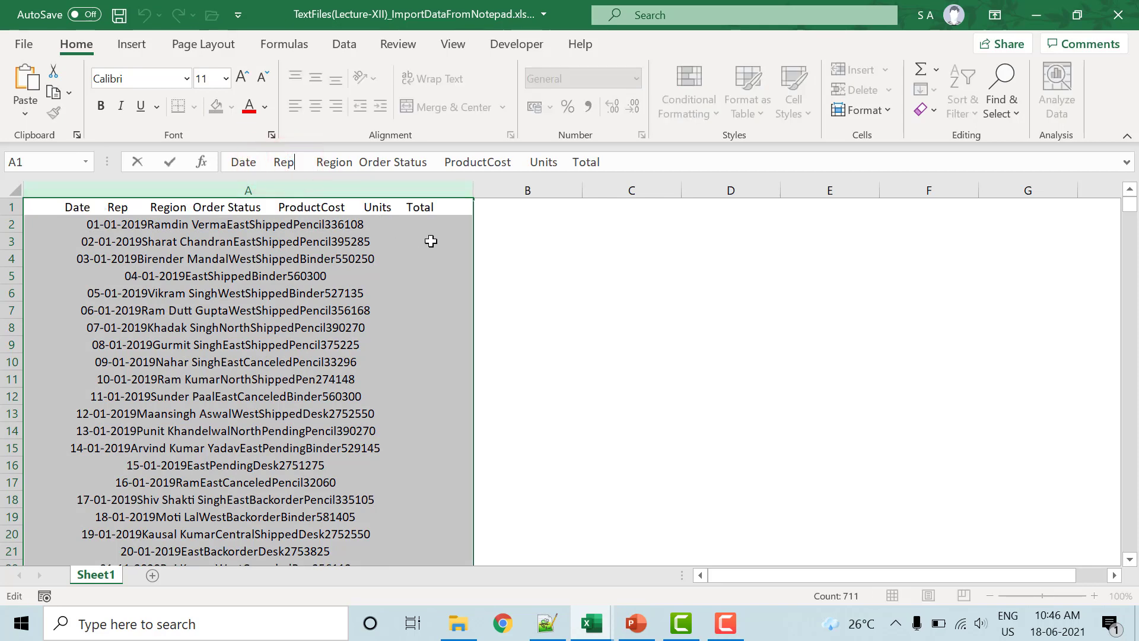
click(488, 211)
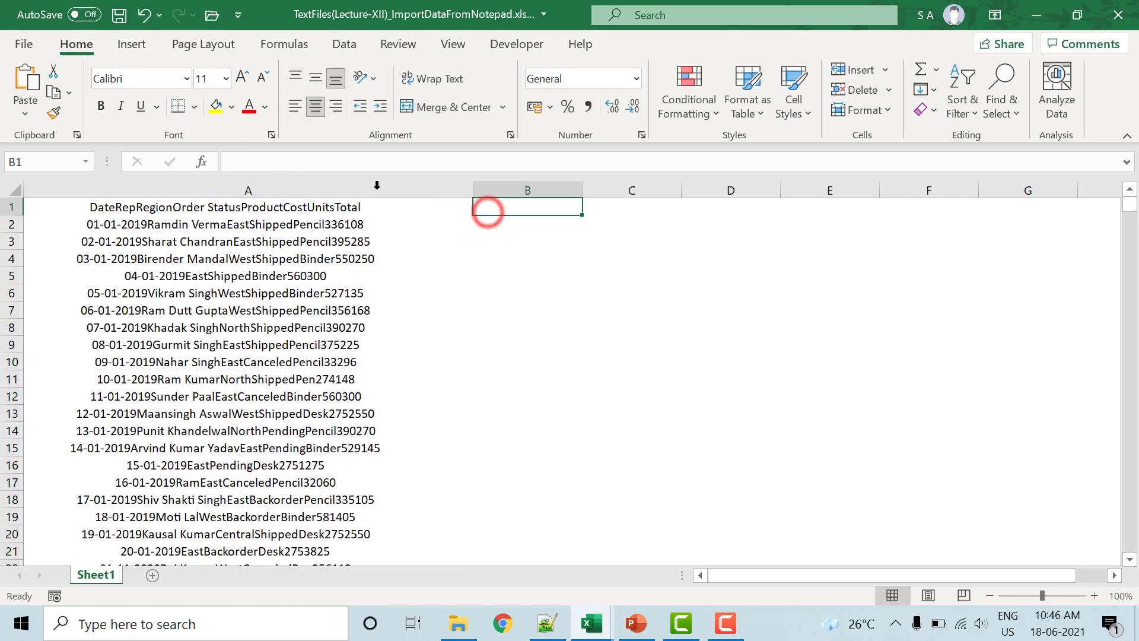
click(338, 187)
key(Delete)
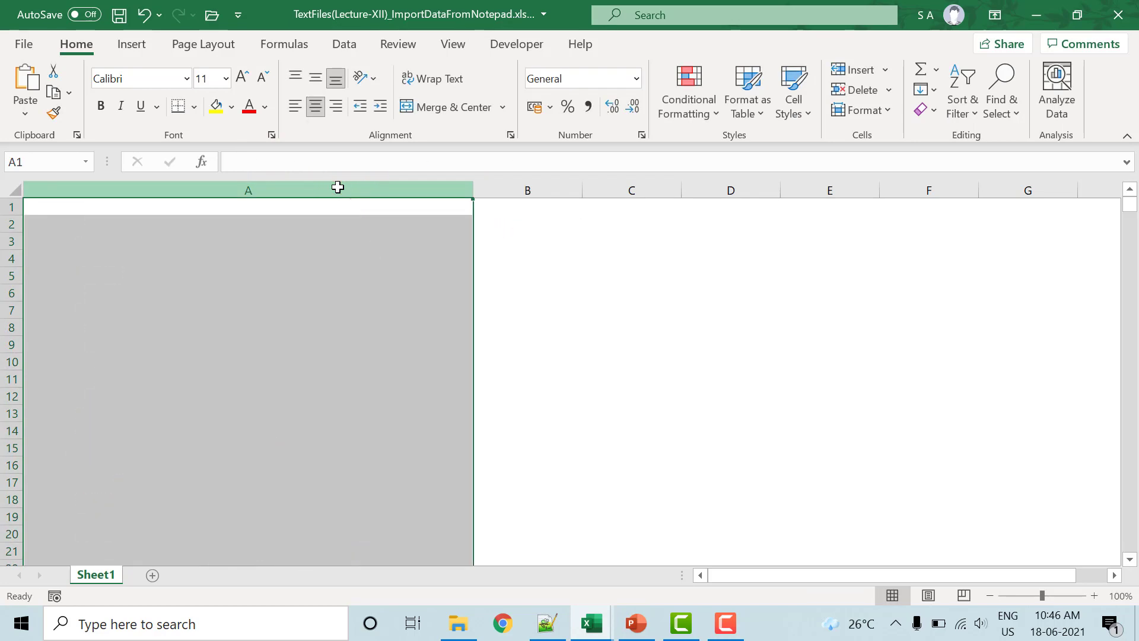
drag(474, 190, 198, 202)
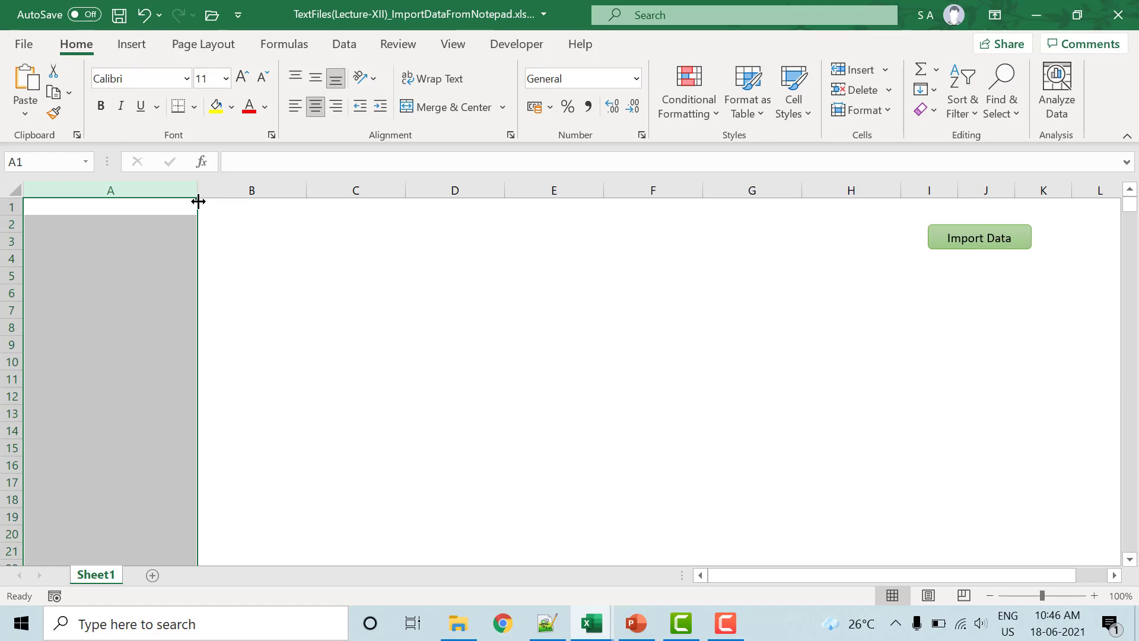
key(alt+F11)
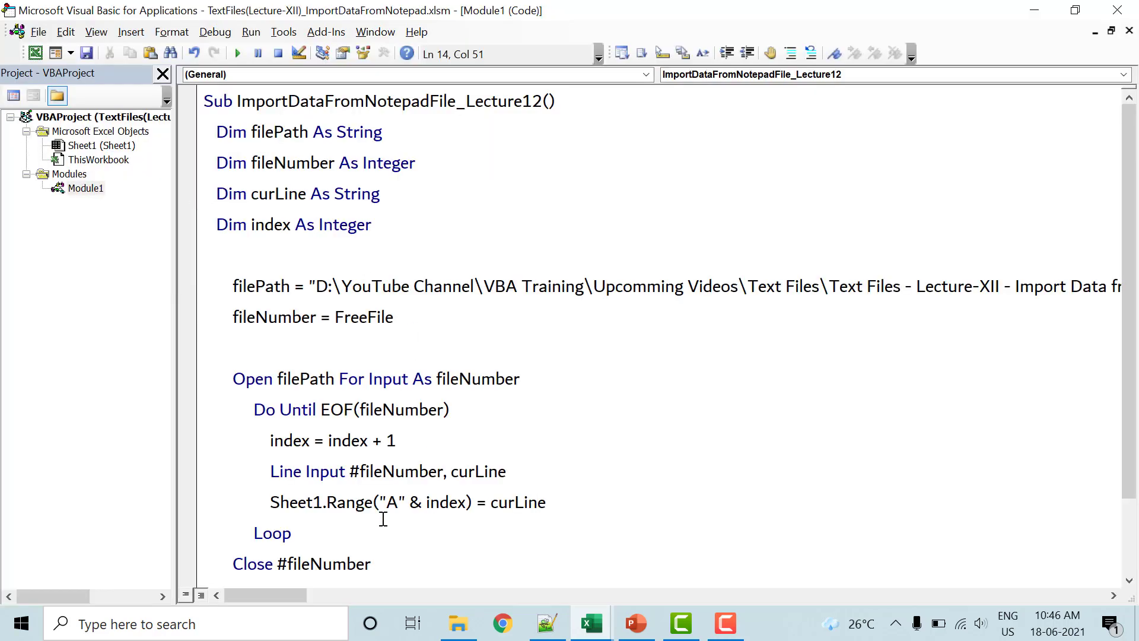
- Below the Loop line, write 'Sheet1.Range("A1").CurrentRegion.TextToColumns Tab:=True'
click(364, 527)
key(Return)
key(Return)
text(S)
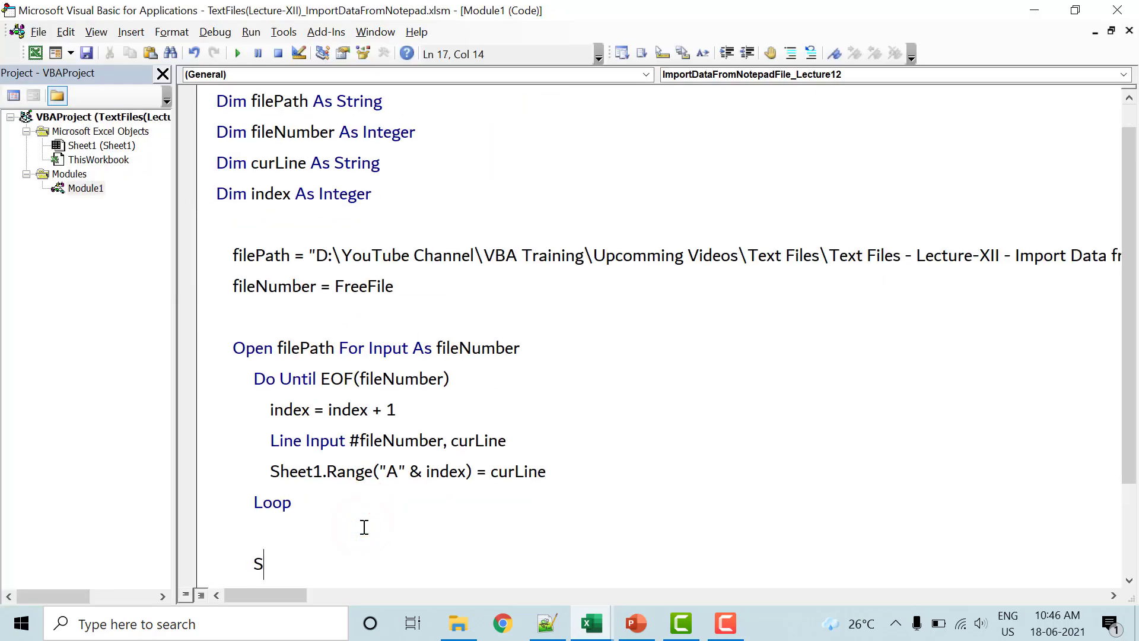
text(heet1.R)
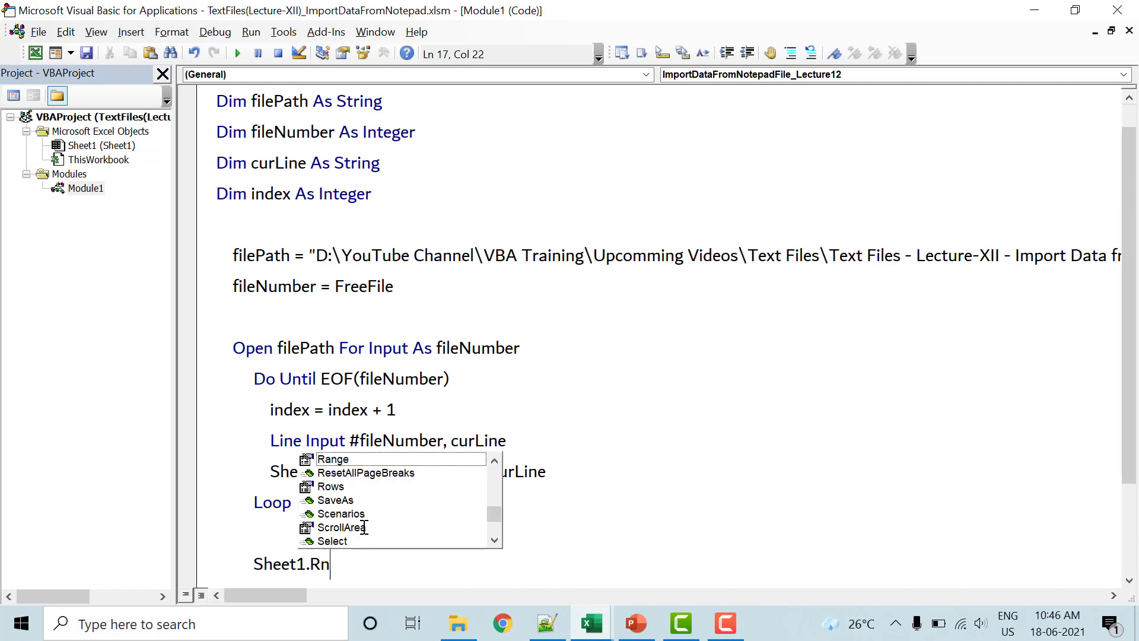
key(Tab)
text(()
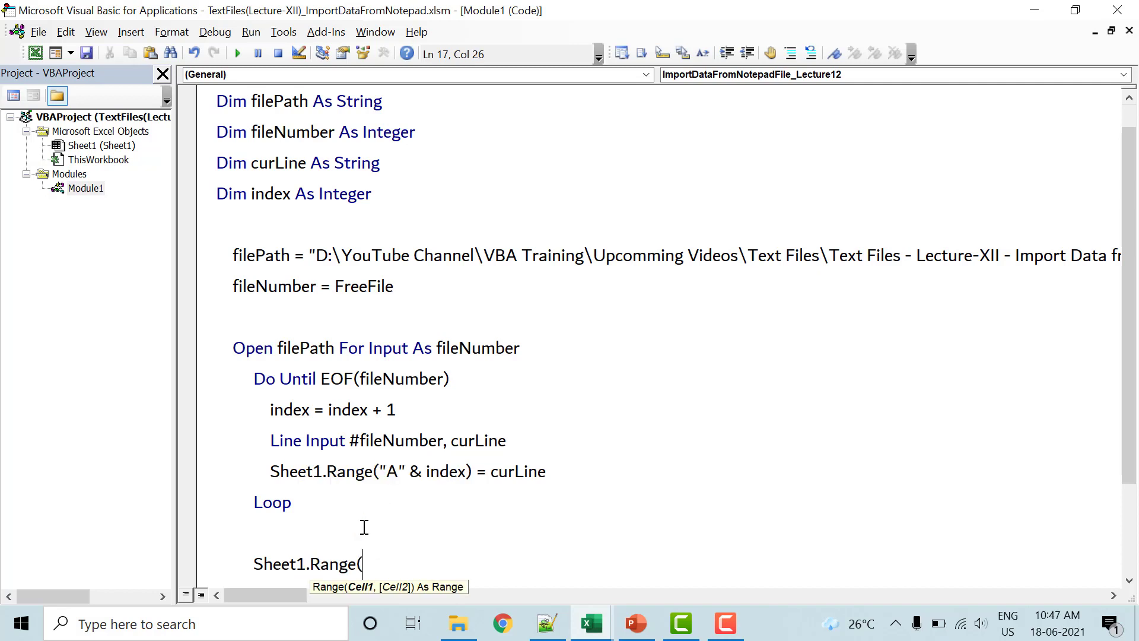
text("A1"))
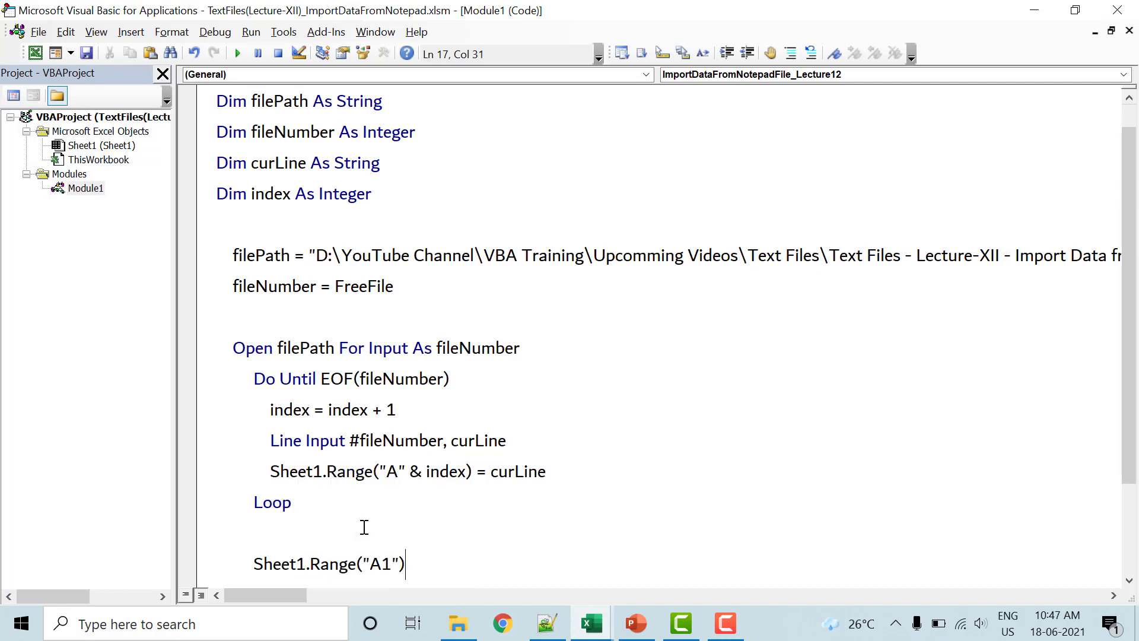
text(.cu)
key(Down)
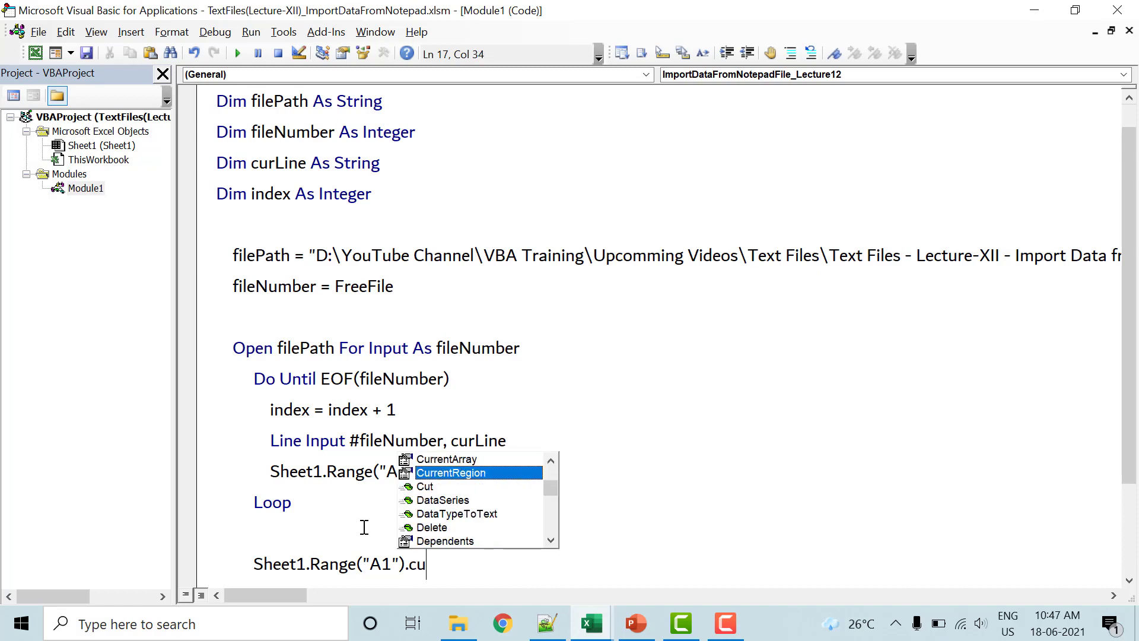
key(Tab)
text(.)
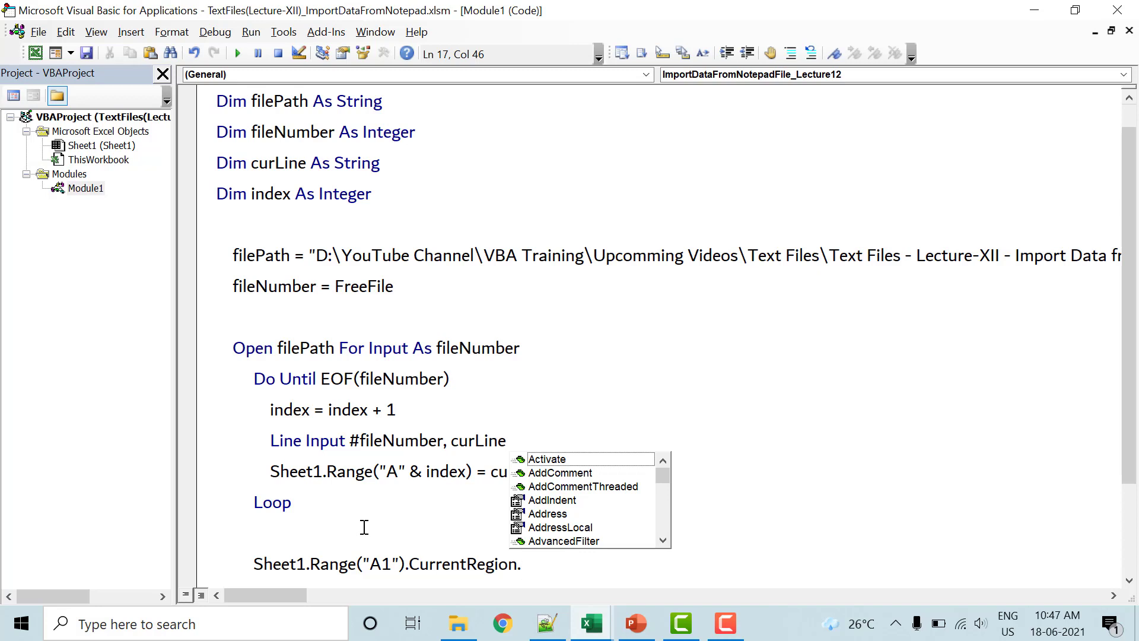
text(Te)
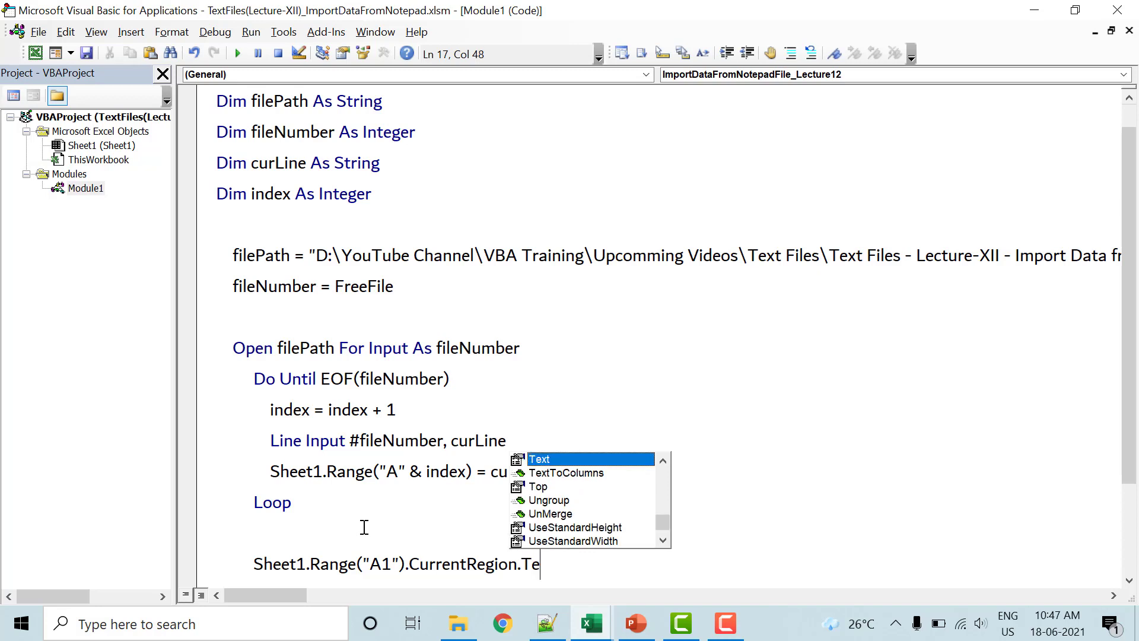
key(Down)
key(space)
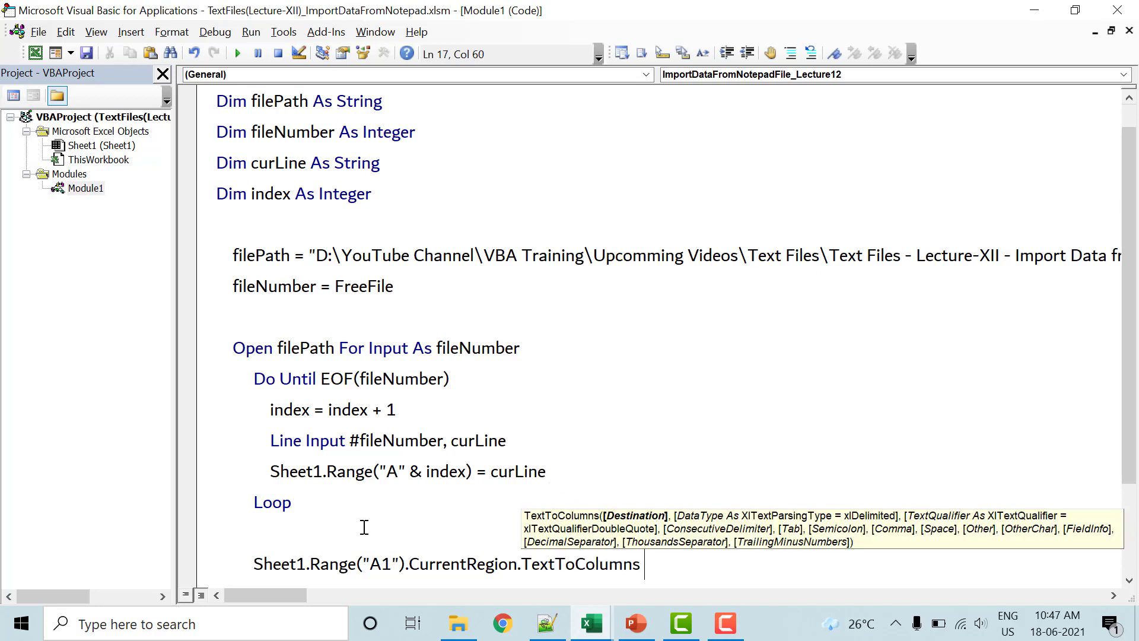
text(Tab)
text(:=True)
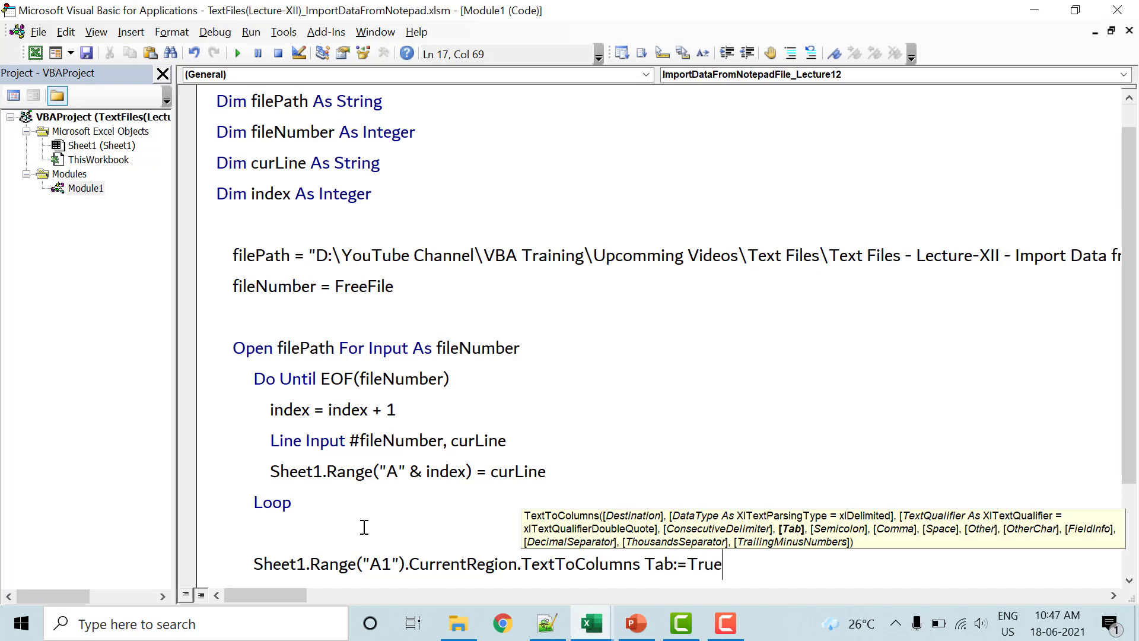
key(Up)
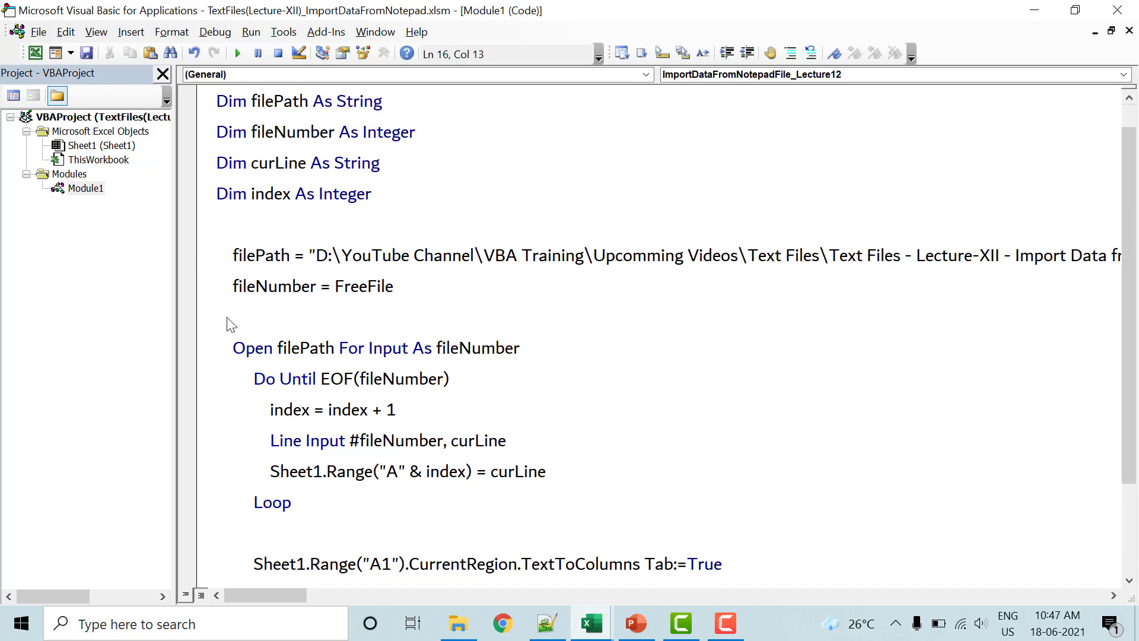
- Rerun Import Data, confirm the Total column reaches row 711, and save the workbook
click(36, 54)
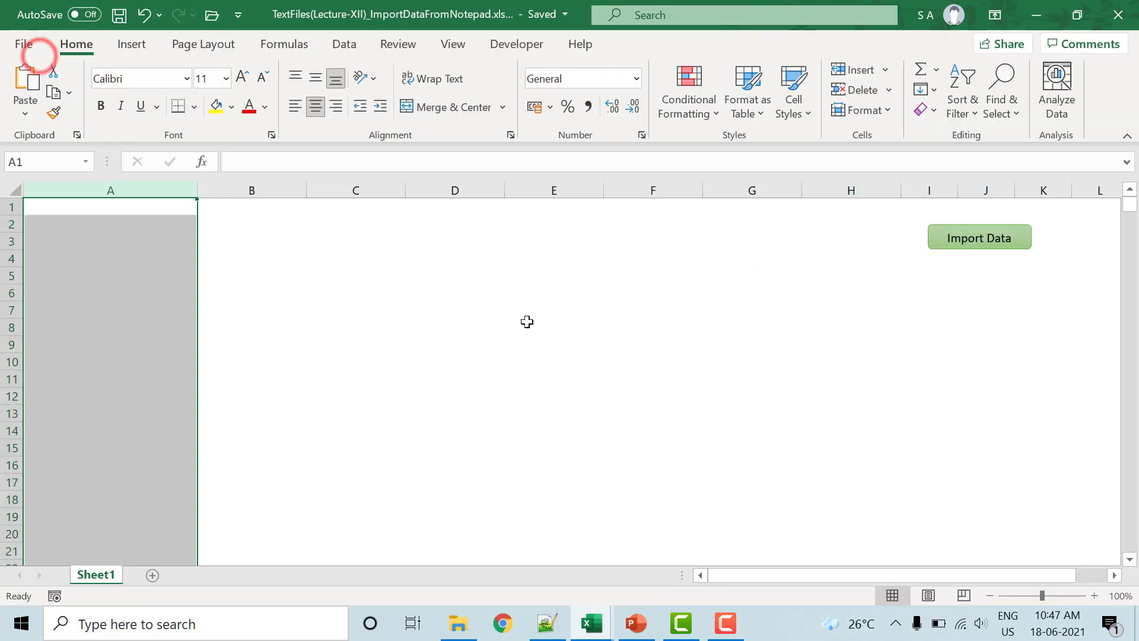
click(939, 235)
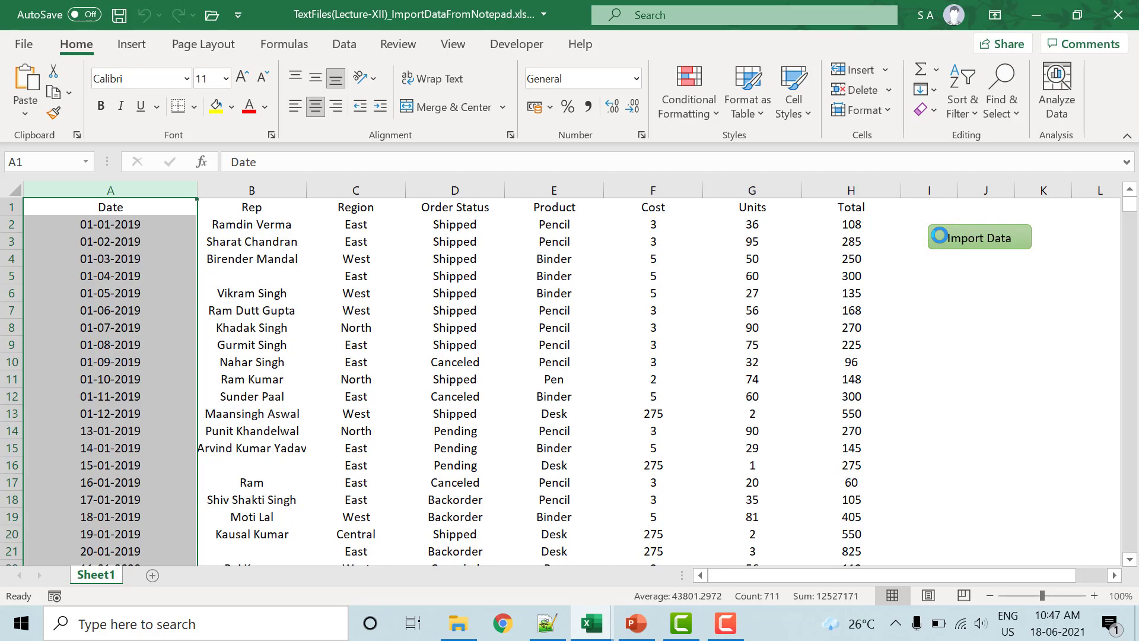
click(820, 223)
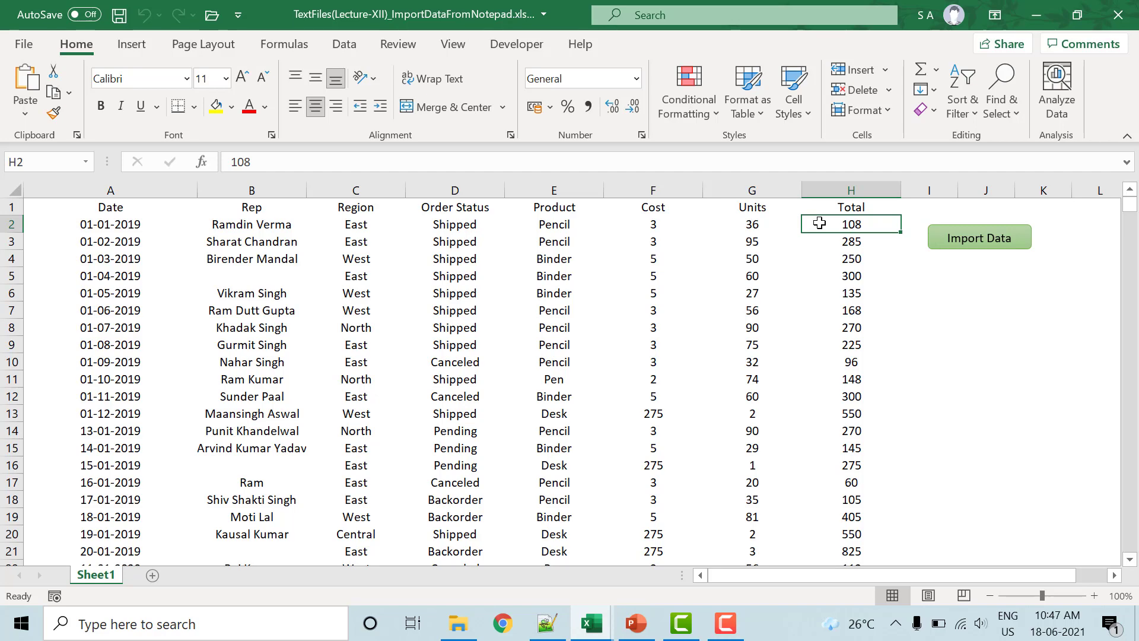
key(ctrl+Down)
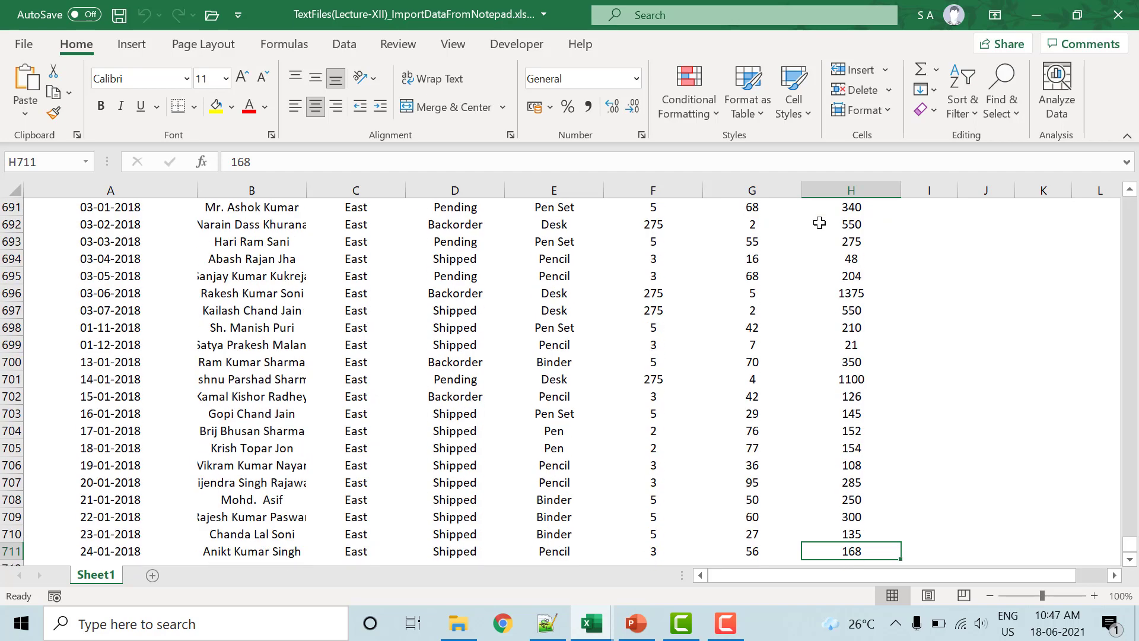
key(ctrl+Up)
key(ctrl+s)
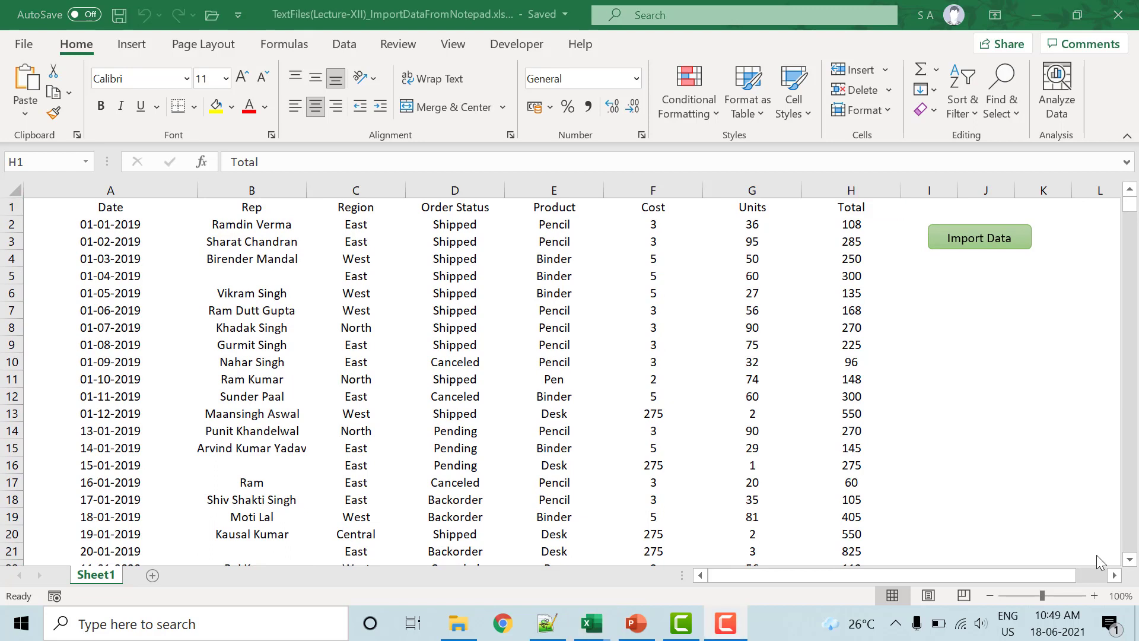